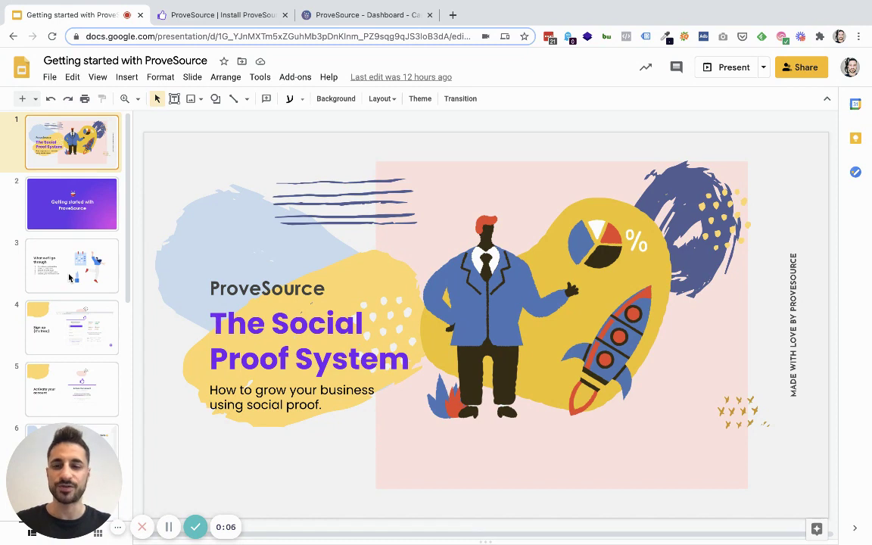
- Go through the presentation slides from the agenda through sign-up and account activation to installing ProveSource on a website
left_click(69, 279)
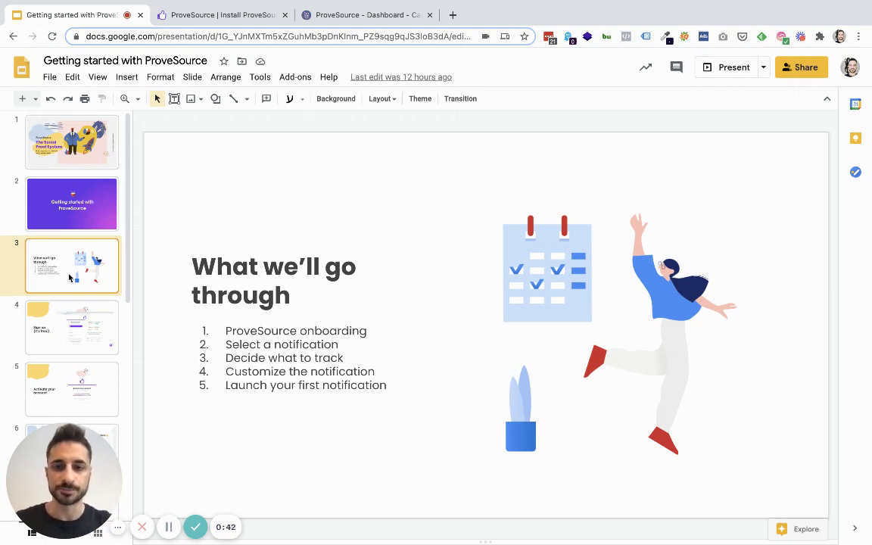
key("Down")
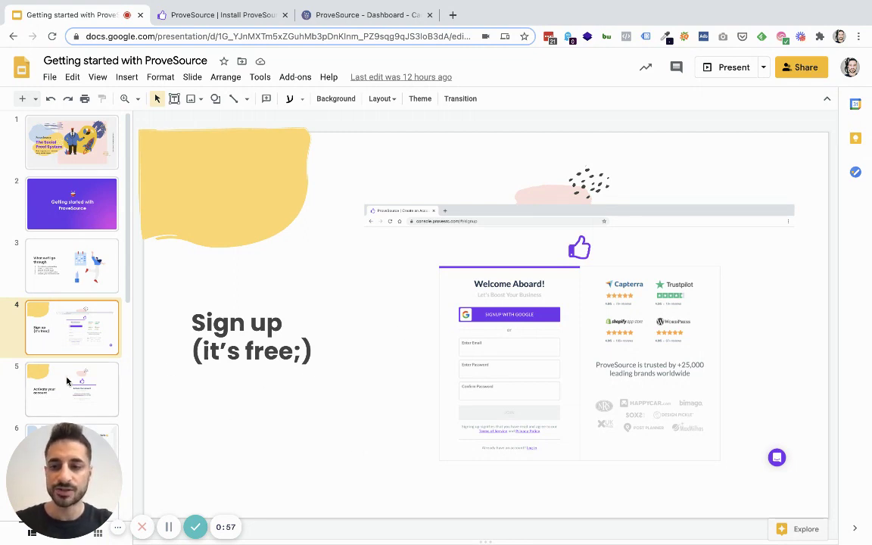
key("Down")
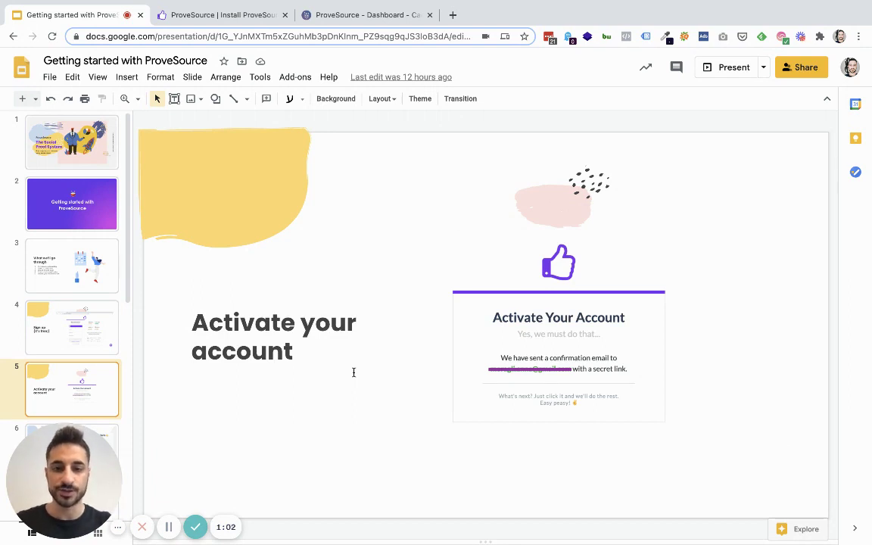
scroll(35, 362, "down", 2)
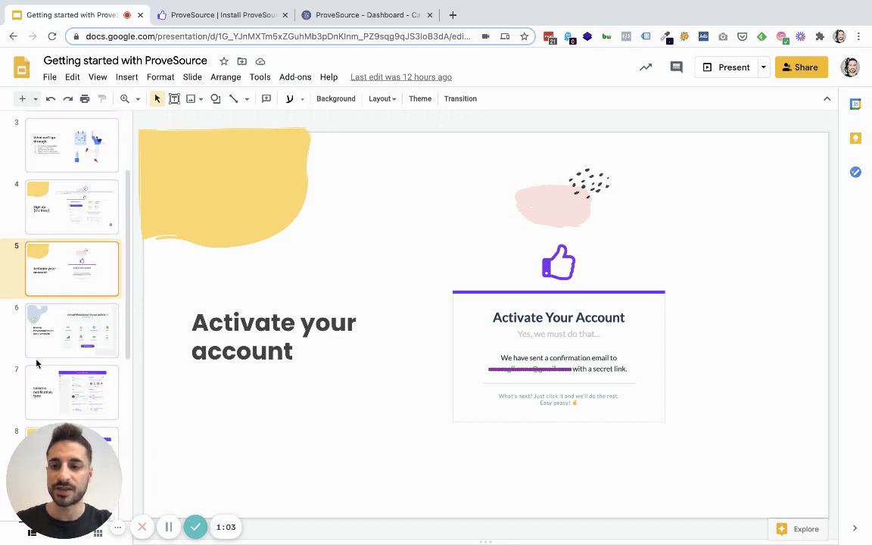
left_click(109, 333)
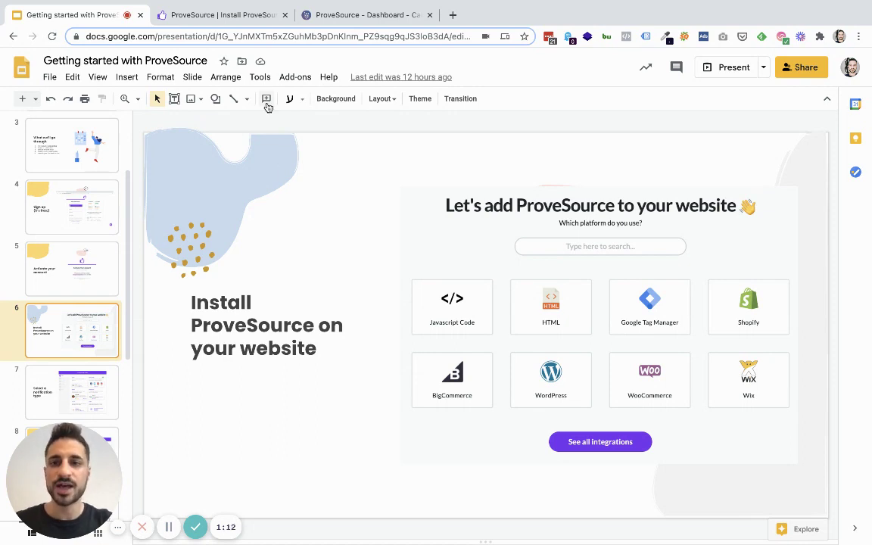
- Switch to the ProveSource console and look through the full list of platform integrations
left_click(240, 19)
scroll(839, 229, "down", 1)
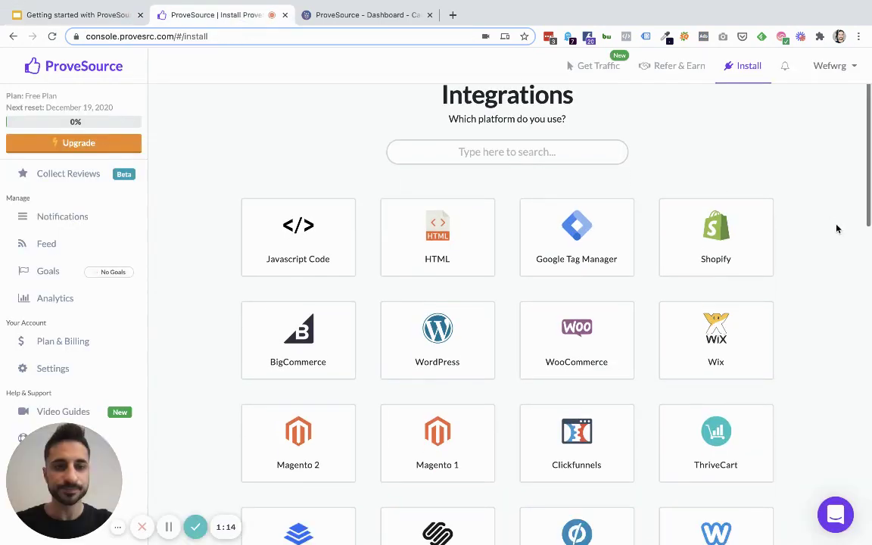
scroll(836, 229, "up", 1)
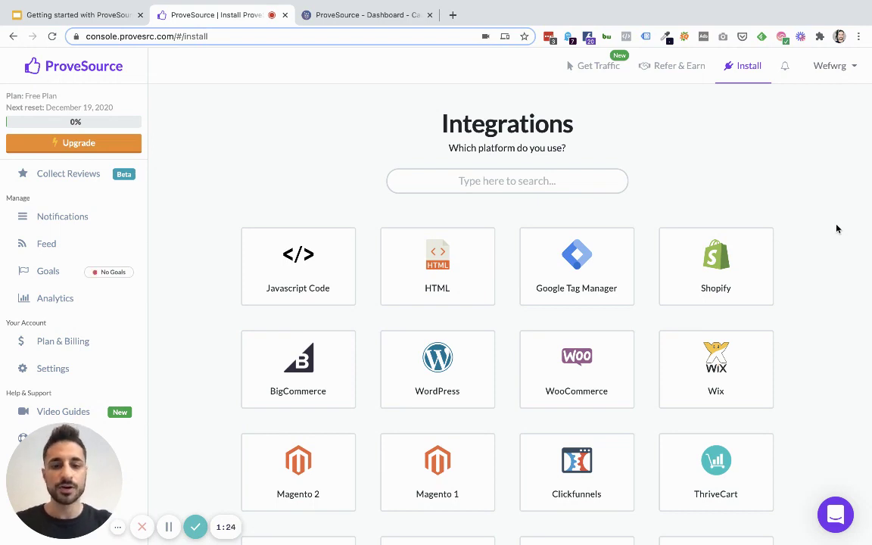
scroll(476, 430, "down", 3)
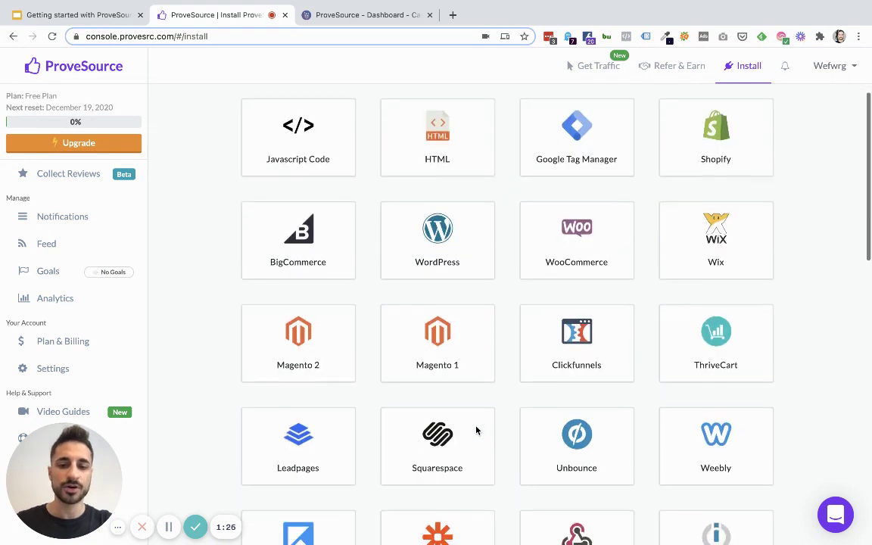
scroll(509, 391, "down", 2)
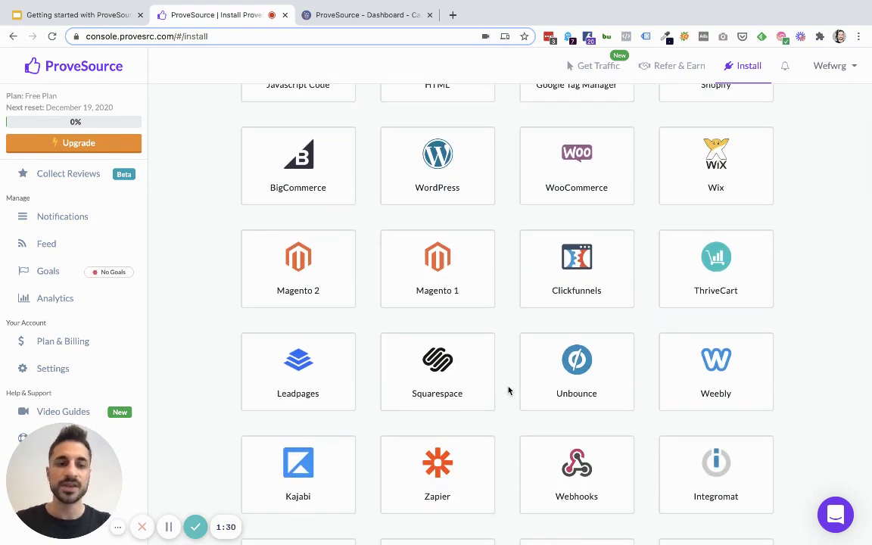
scroll(509, 390, "down", 3)
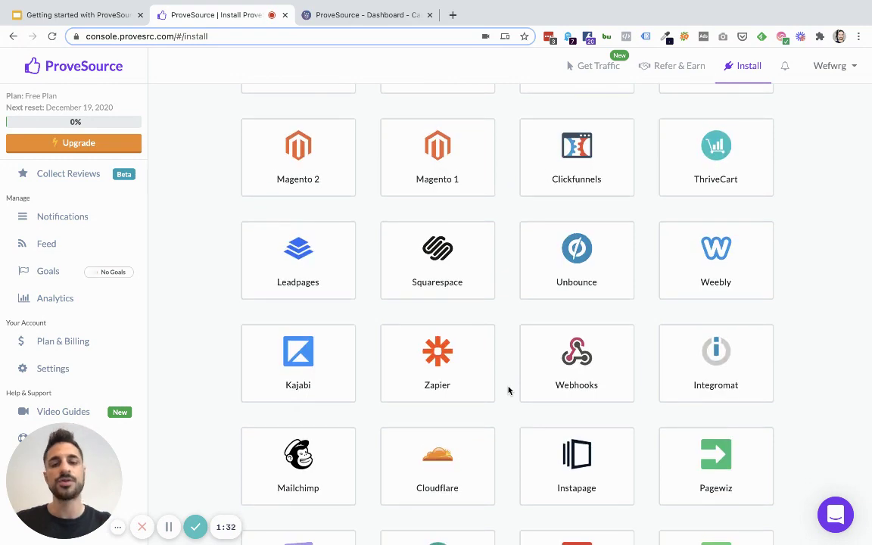
scroll(509, 391, "down", 3)
scroll(509, 391, "down", 7)
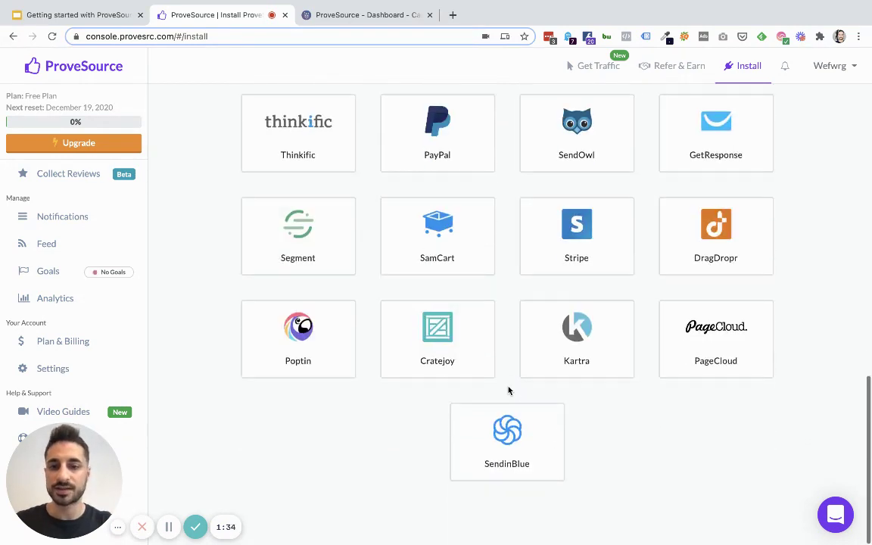
scroll(509, 390, "up", 15)
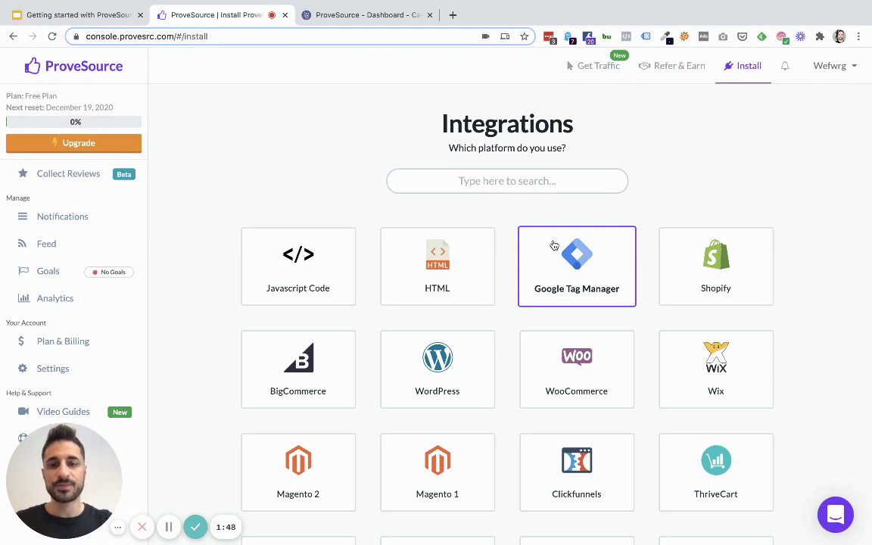
- Open the Javascript Code integration and copy the ProveSource snippet
left_click(283, 274)
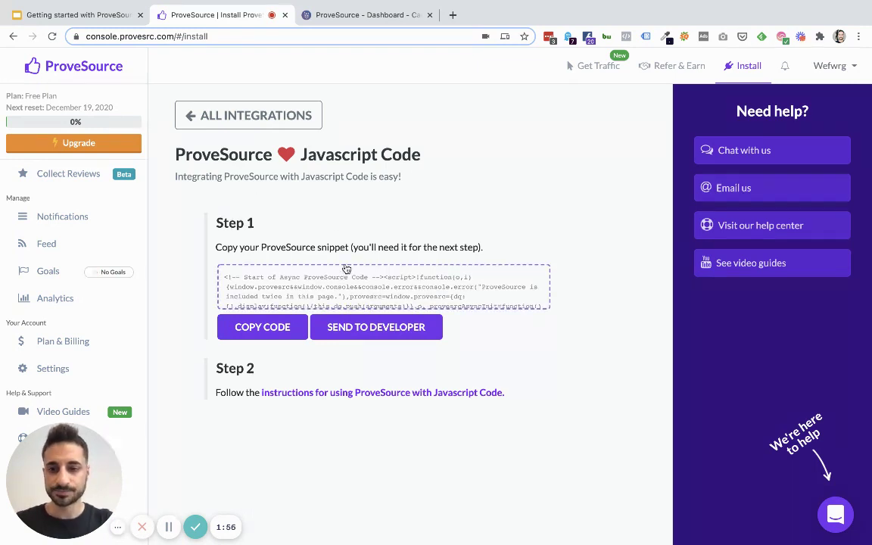
left_click(305, 283)
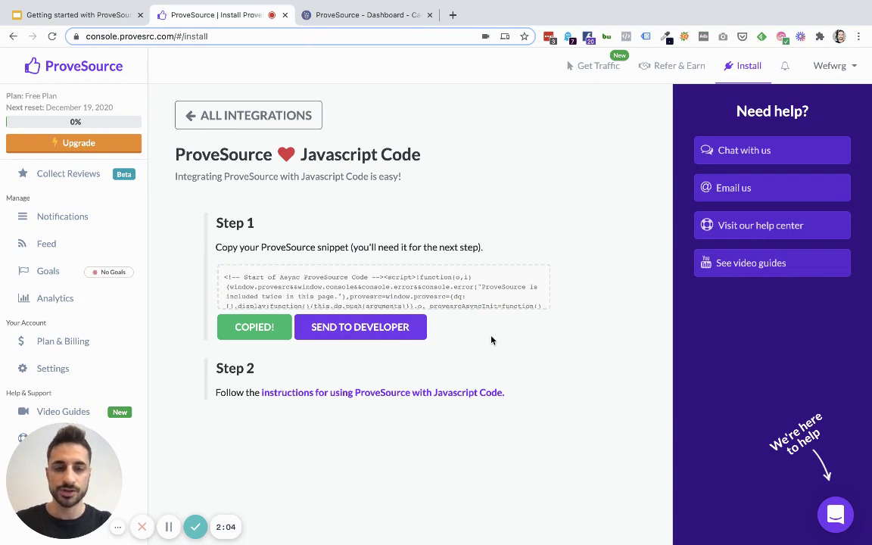
- Switch to the Carrd site editor and add an Embed element containing the copied ProveSource snippet
left_click(338, 19)
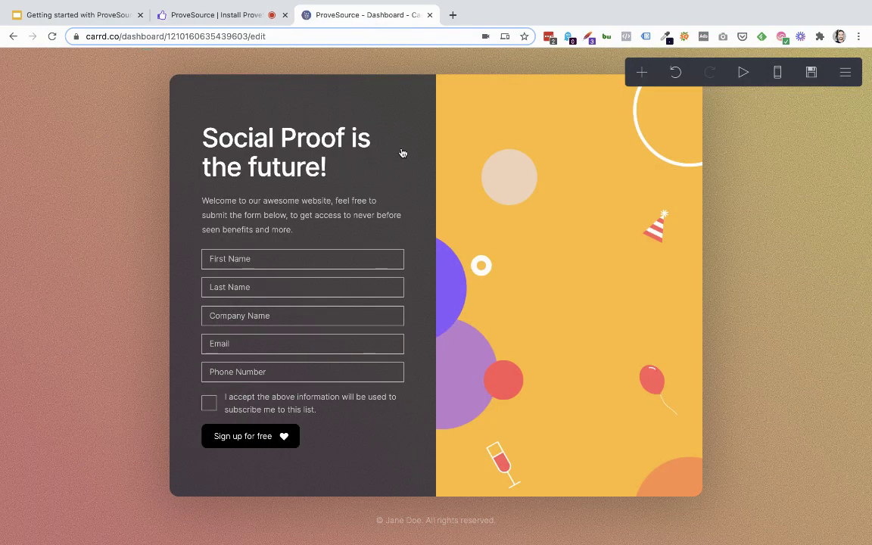
left_click(643, 73)
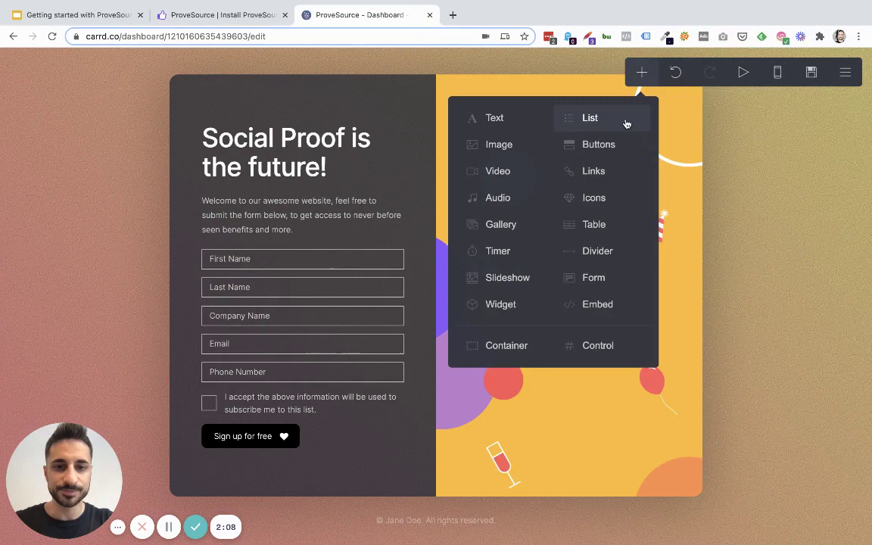
left_click(604, 303)
scroll(140, 311, "down", 2)
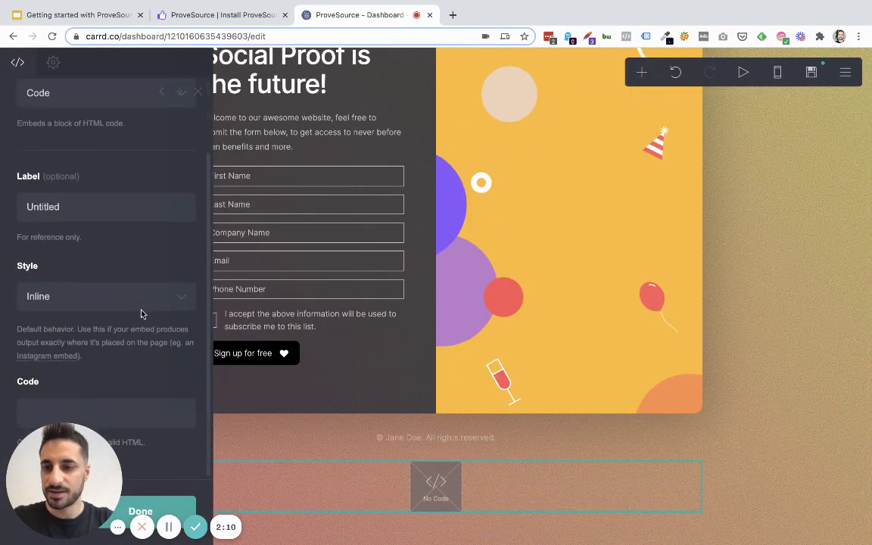
left_click(143, 405)
key("ctrl+v")
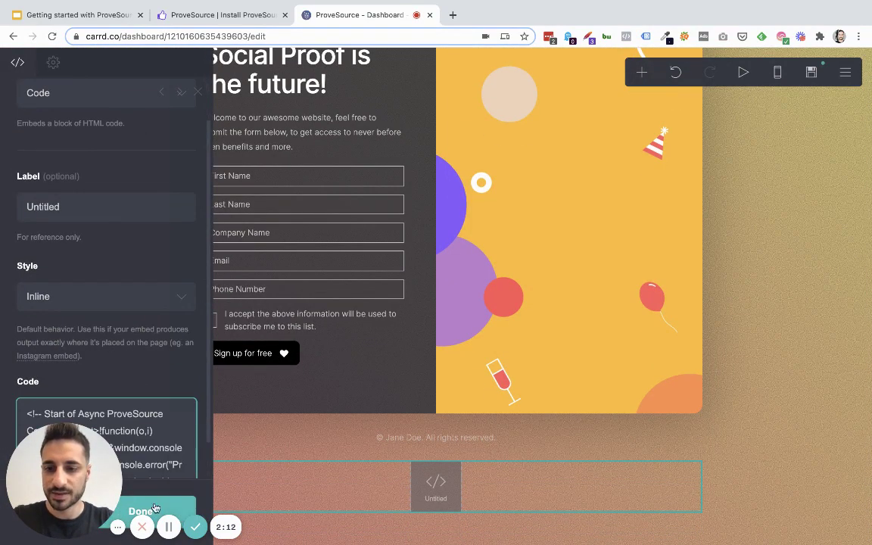
left_click(438, 301)
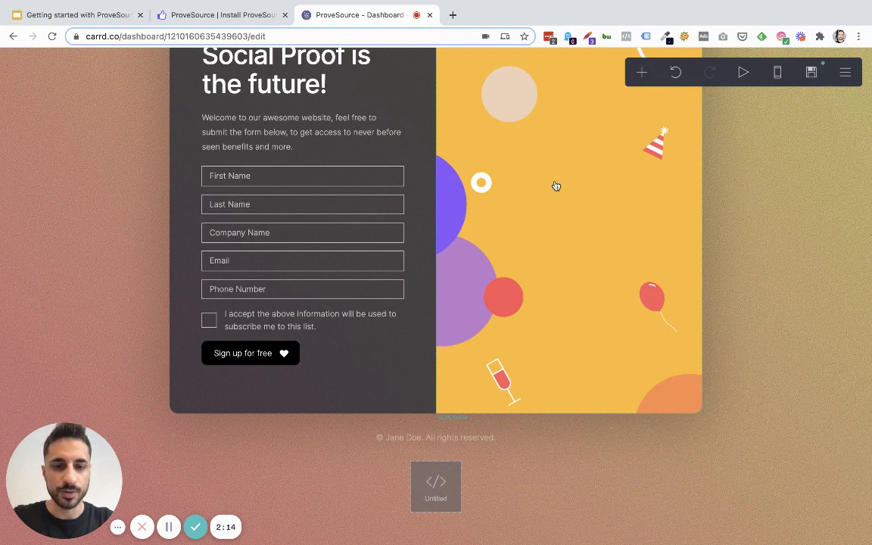
- Publish the site changes to the existing provesourc.carrd.co address and dismiss the confirmation
left_click(811, 71)
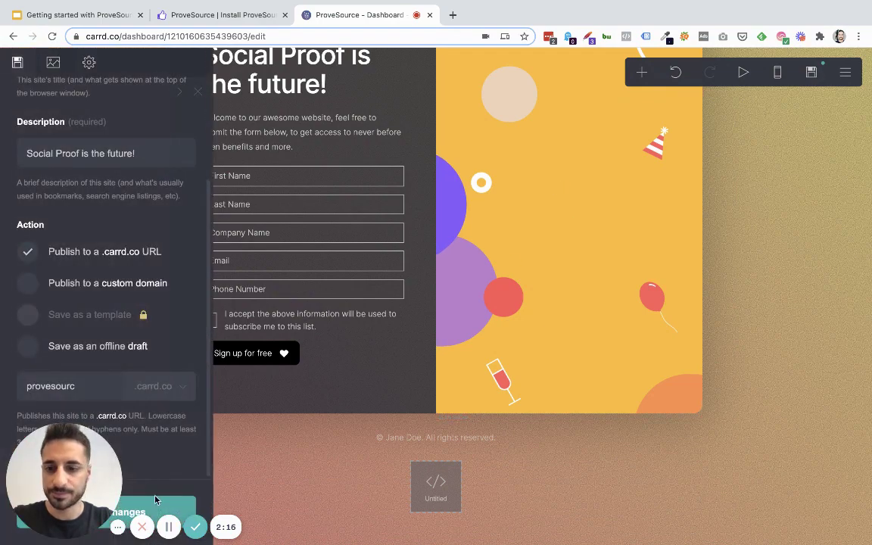
left_click(162, 507)
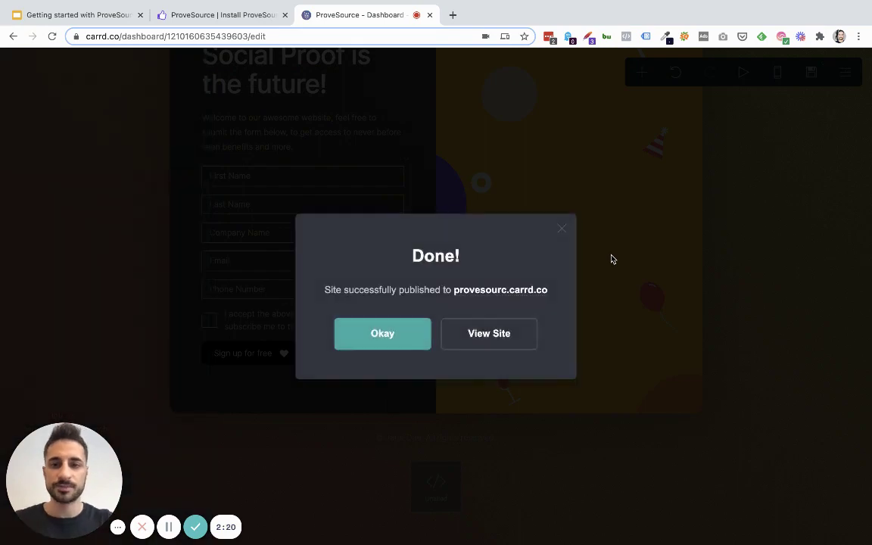
left_click(409, 343)
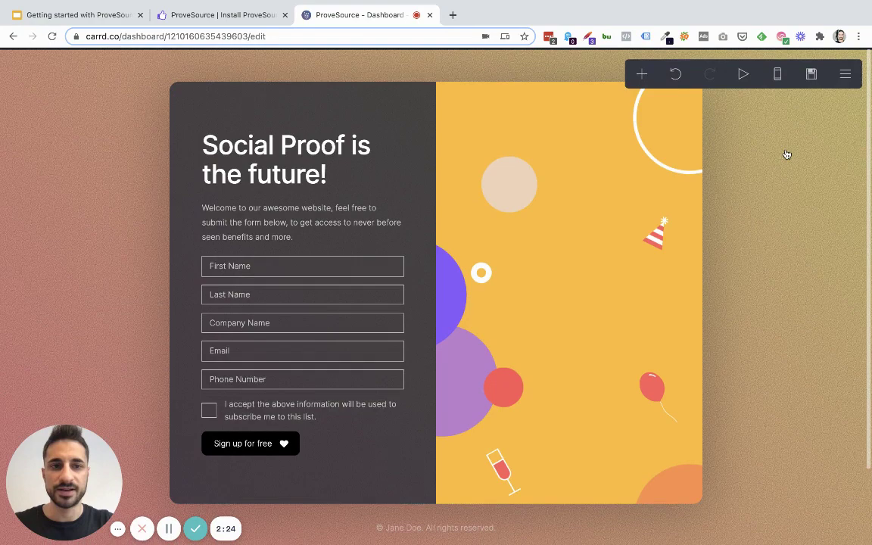
- Open the published site provesourc.carrd.co in a new browser tab
left_click(452, 15)
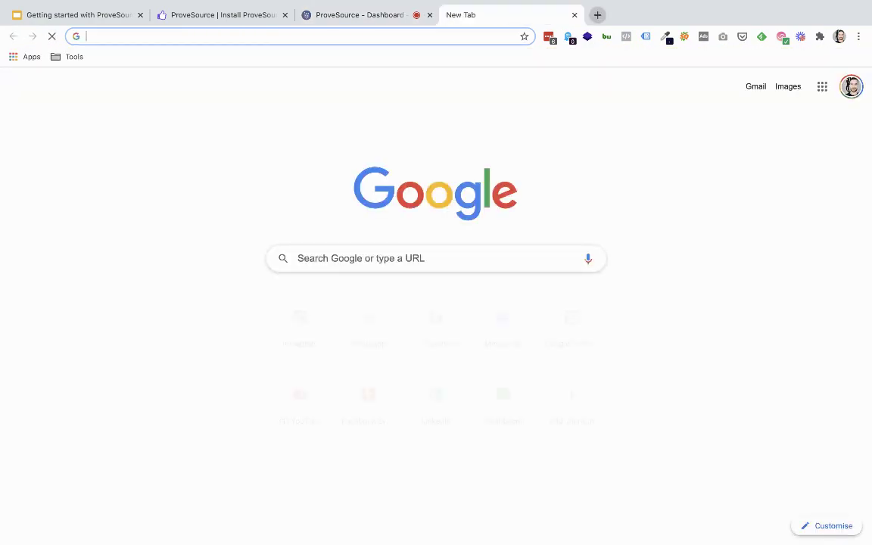
type("proves")
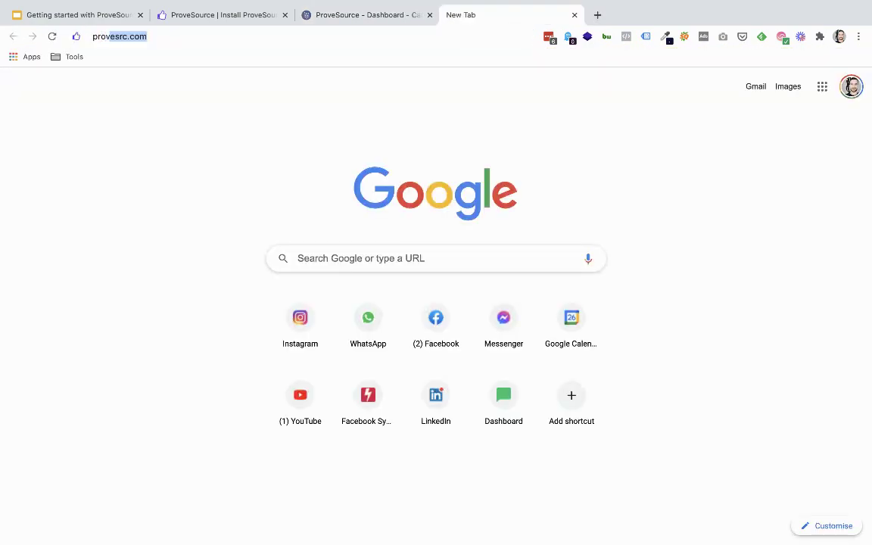
type("ourc.carrd.co")
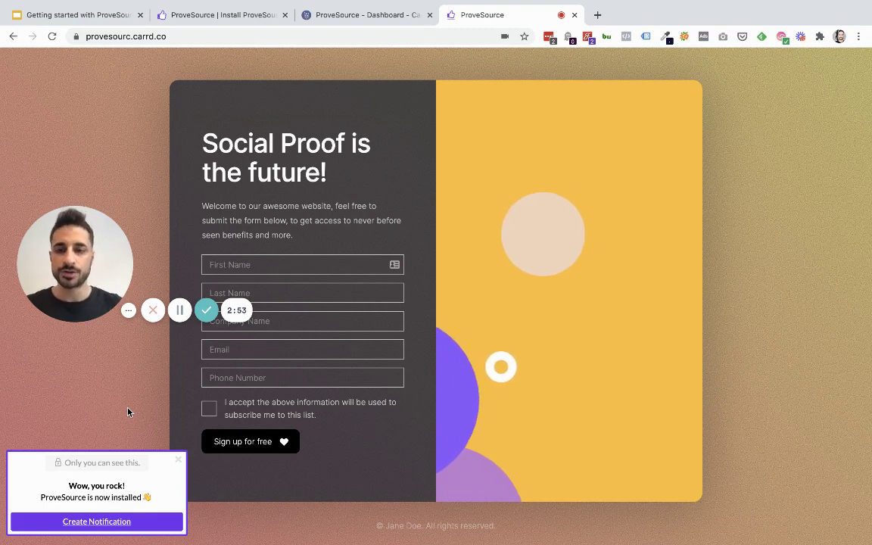
- Switch back to the ProveSource console, start a new notification and look over the available notification types
left_click(233, 19)
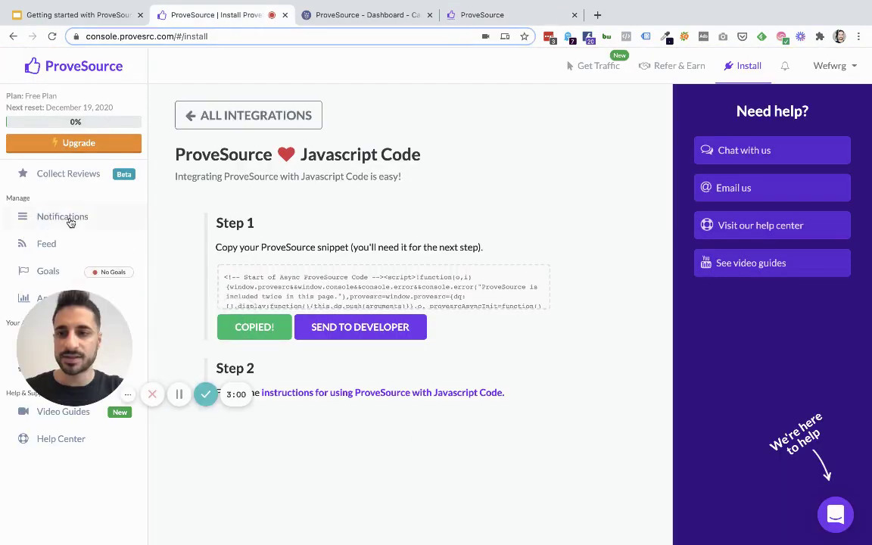
left_click(68, 218)
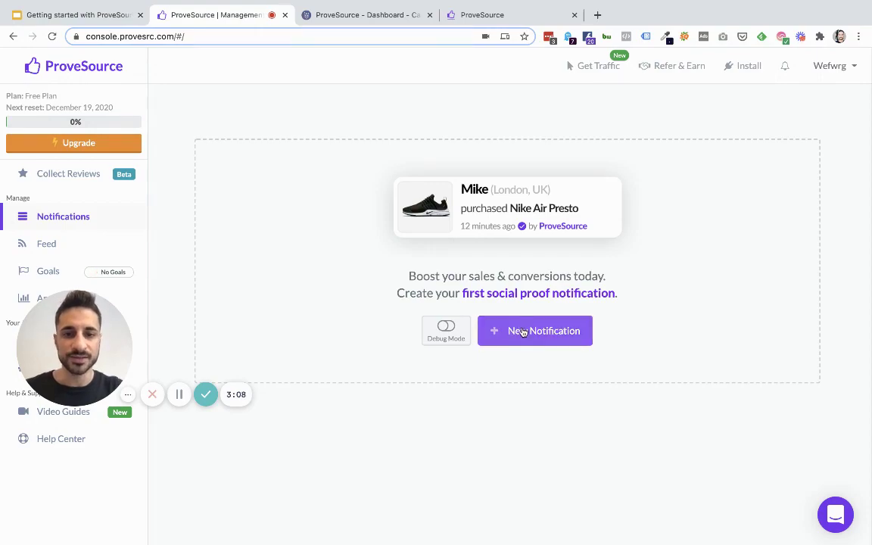
left_click(522, 332)
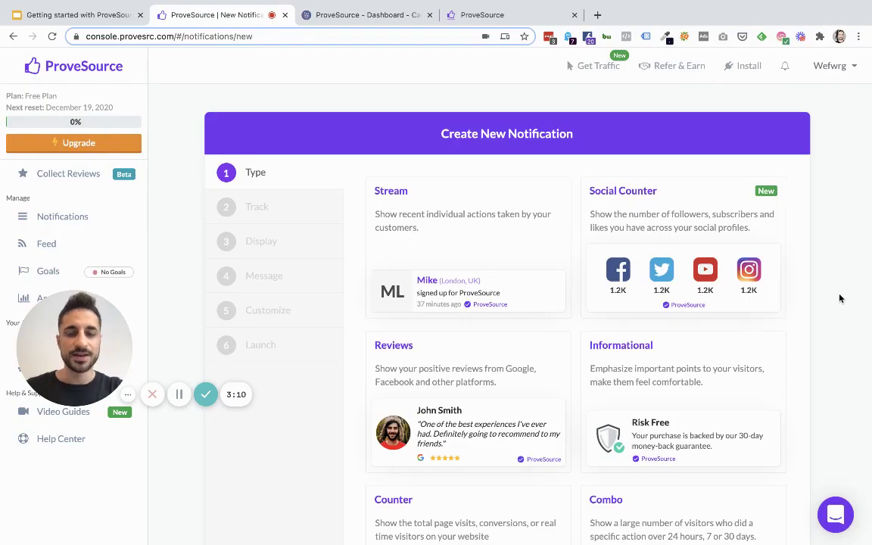
scroll(729, 361, "down", 2)
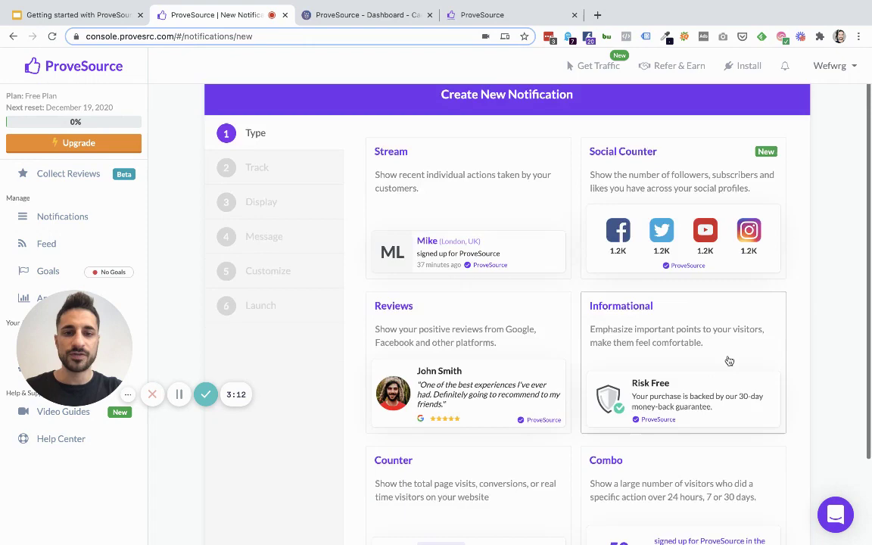
scroll(729, 361, "down", 3)
scroll(730, 360, "up", 4)
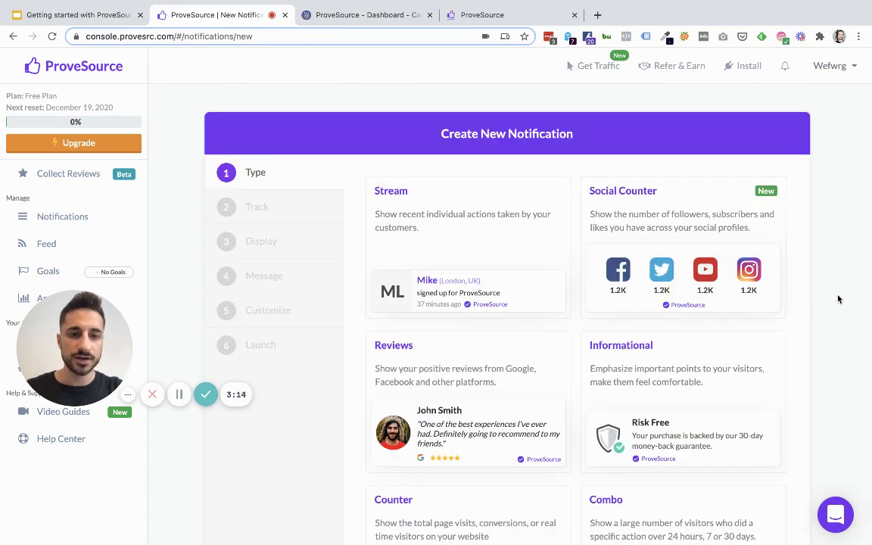
- Review the Track Events and Where to Capture options for a Stream notification, and return to the type selection
left_click(439, 202)
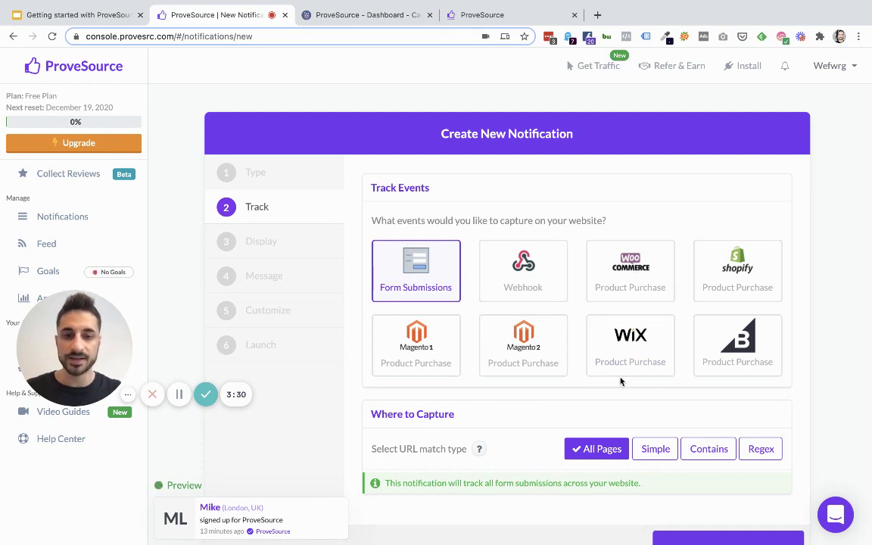
scroll(621, 382, "down", 1)
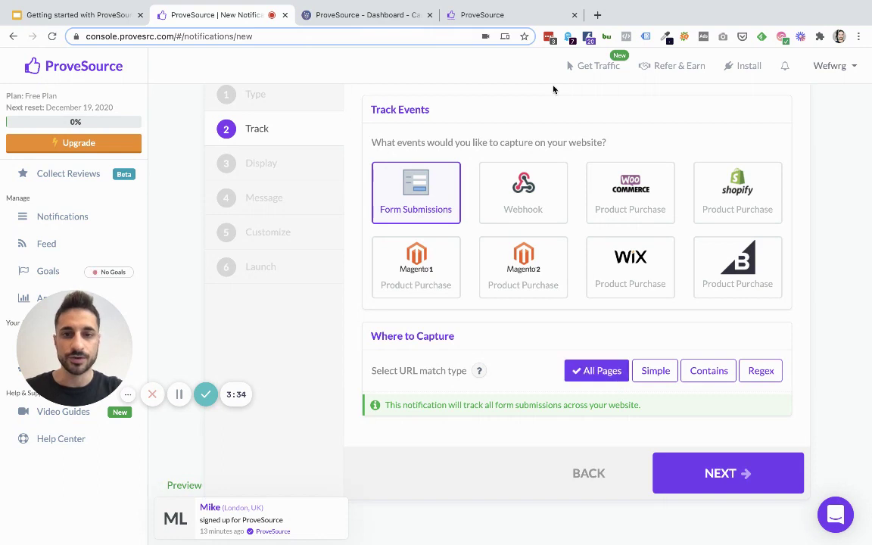
scroll(621, 381, "up", 1)
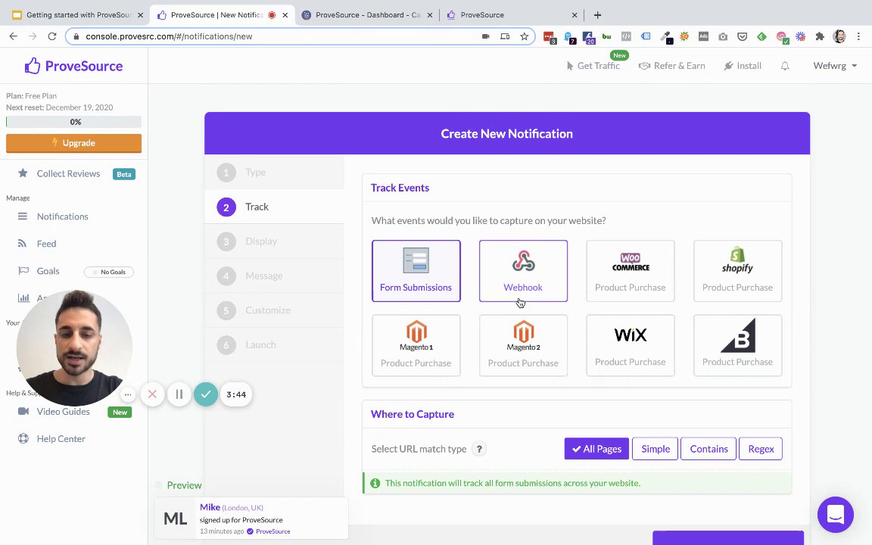
scroll(530, 349, "down", 2)
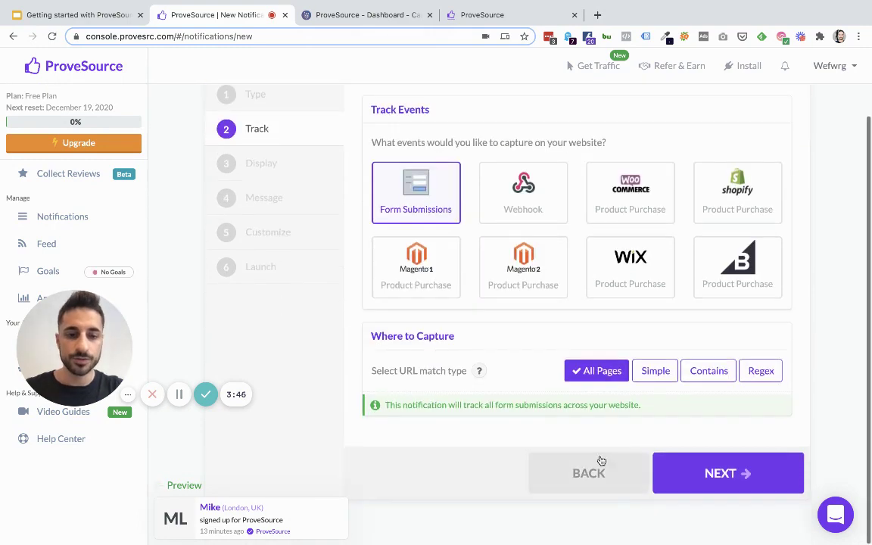
left_click(601, 461)
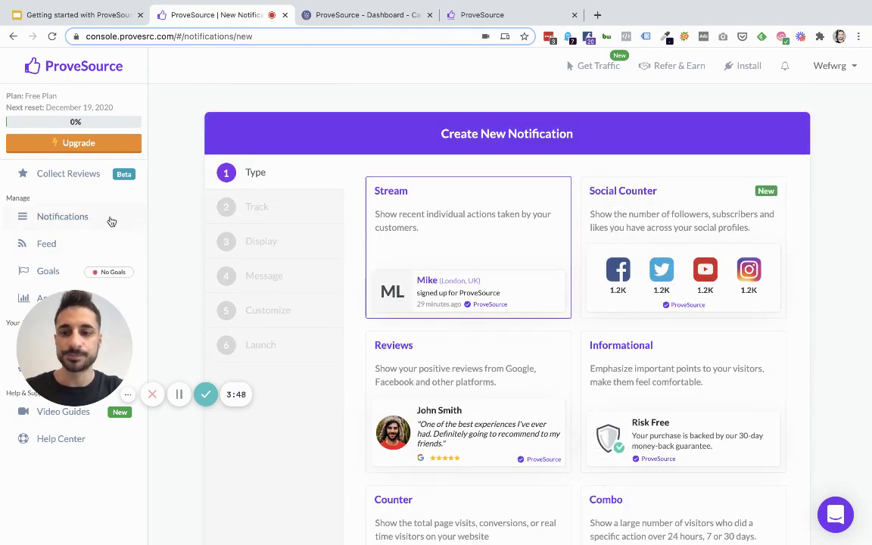
- Review the Source Settings of the Social Counter notification type and return to the type selection
scroll(562, 333, "down", 2)
scroll(561, 303, "up", 1)
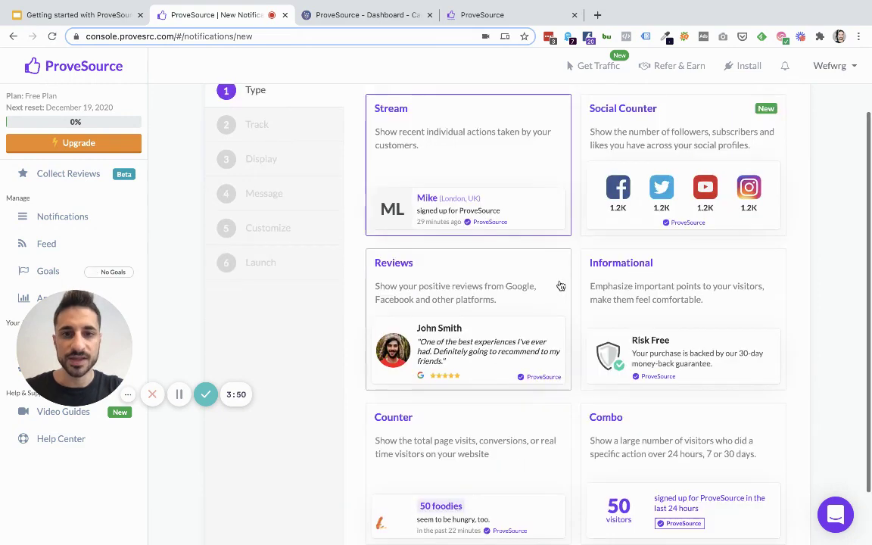
scroll(561, 285, "up", 1)
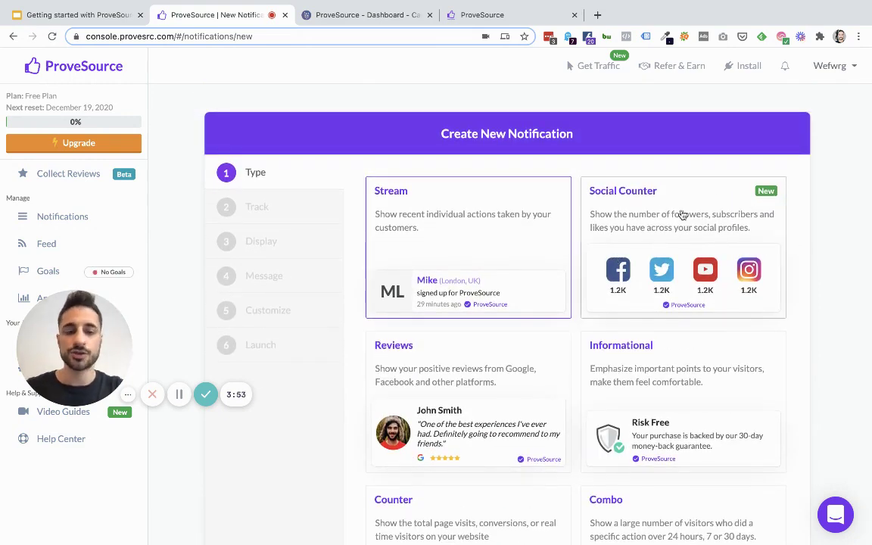
left_click(682, 215)
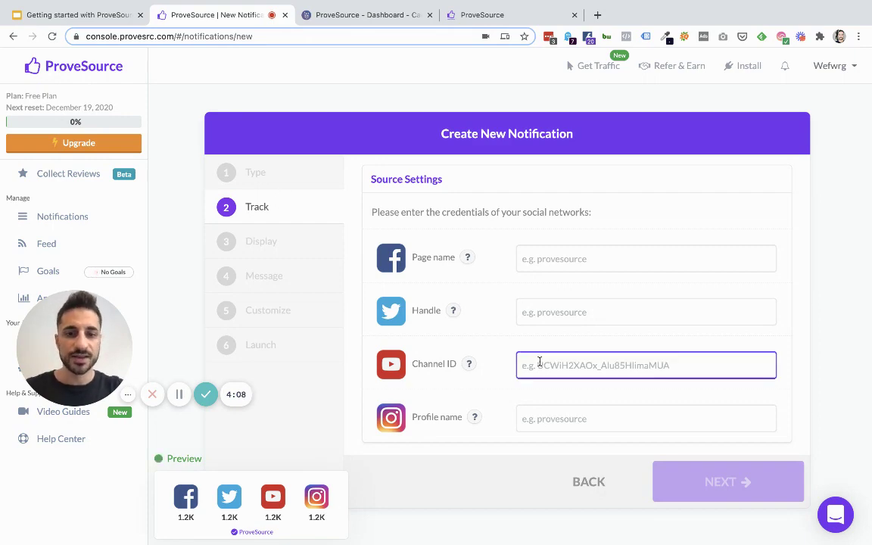
left_click(602, 486)
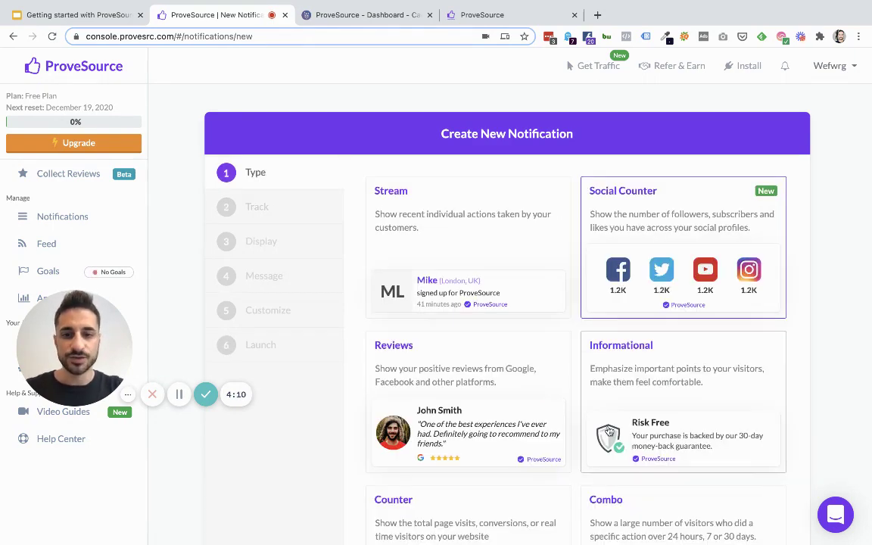
- Look over the review sources and Source Settings of the Reviews notification type, and return to the type selection
scroll(562, 293, "down", 3)
left_click(528, 257)
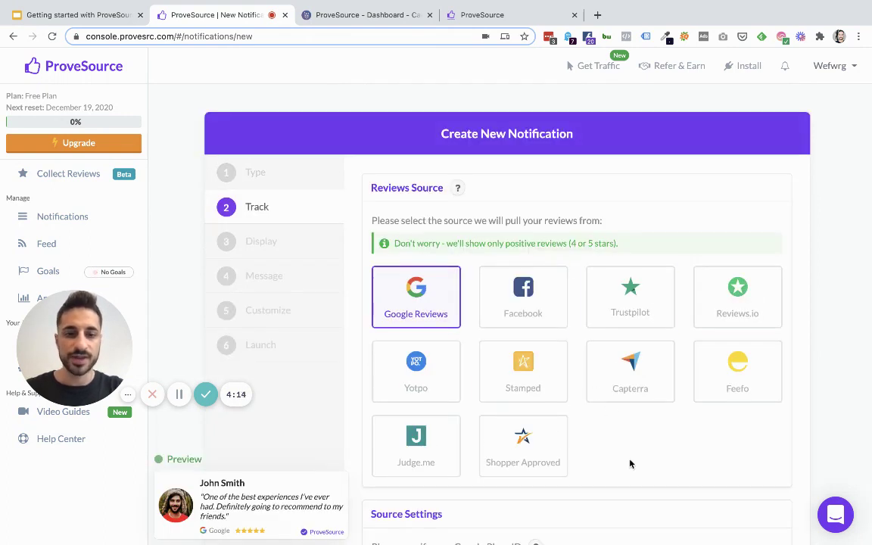
scroll(630, 465, "down", 1)
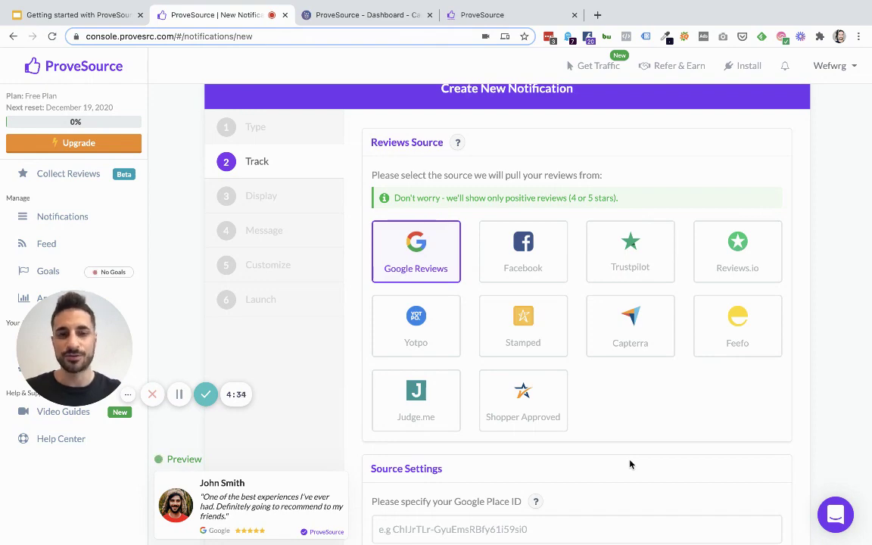
scroll(632, 468, "down", 3)
left_click(633, 473)
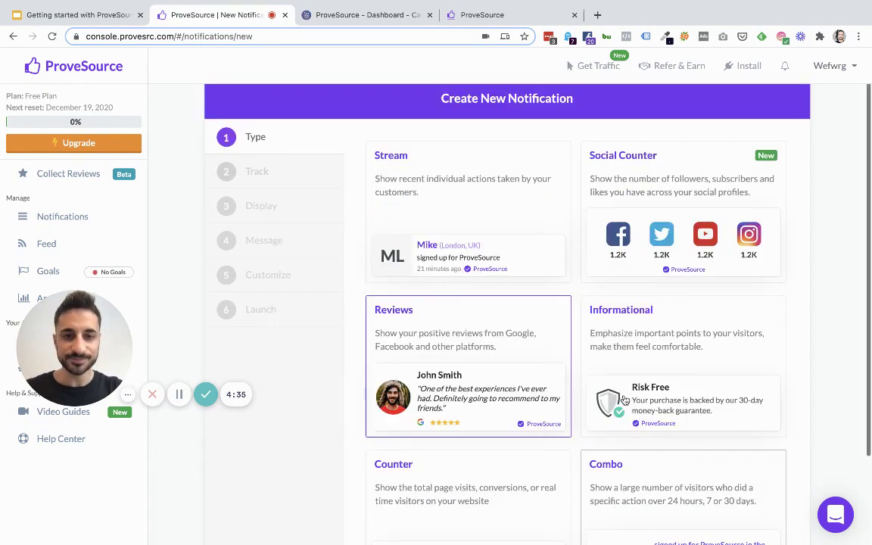
- Review the display settings of the Informational notification type and return to the type selection
left_click(704, 389)
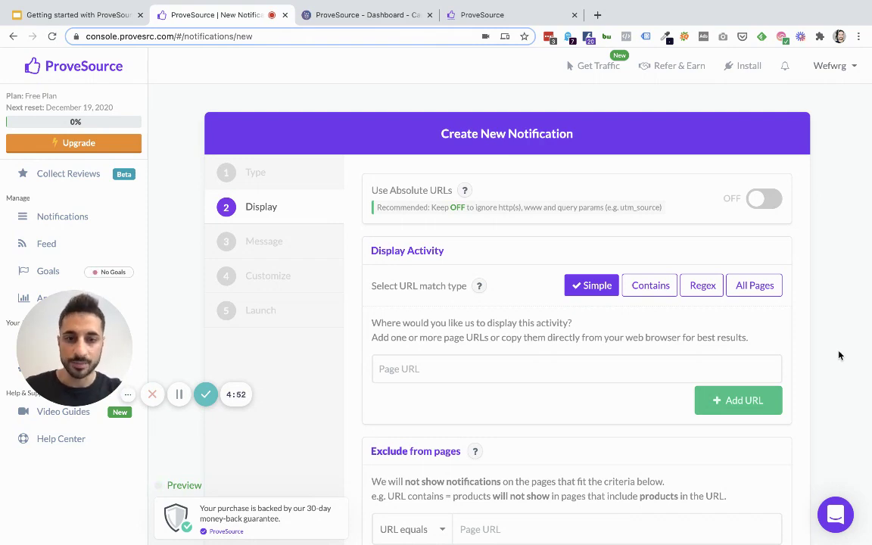
scroll(720, 439, "down", 3)
left_click(623, 473)
scroll(555, 465, "down", 3)
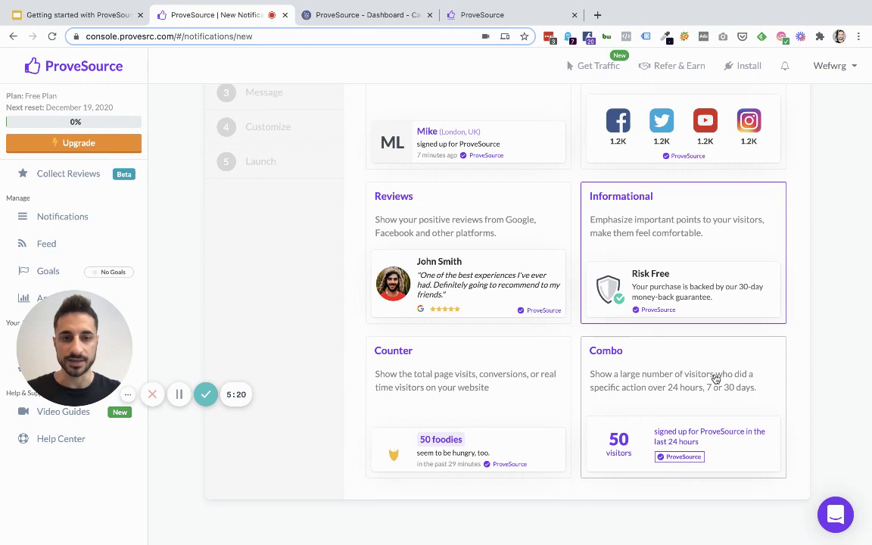
left_click(545, 432)
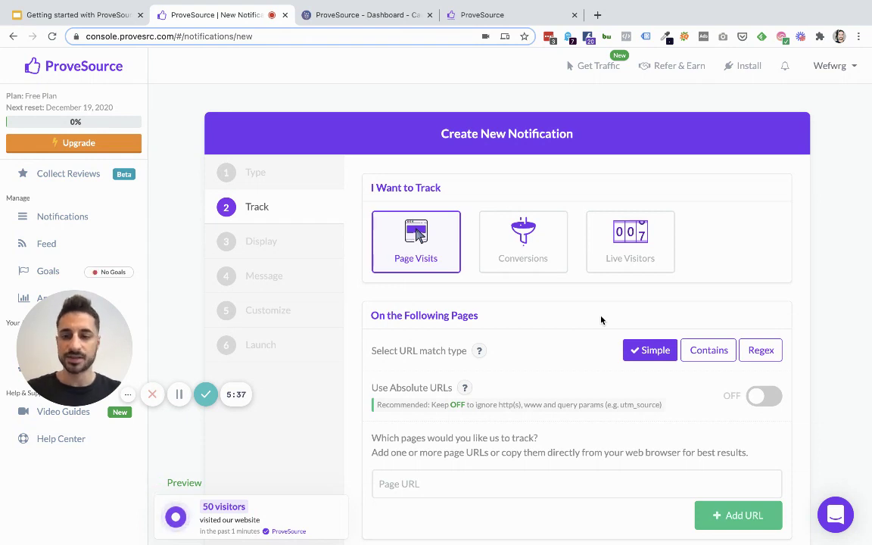
scroll(565, 358, "down", 3)
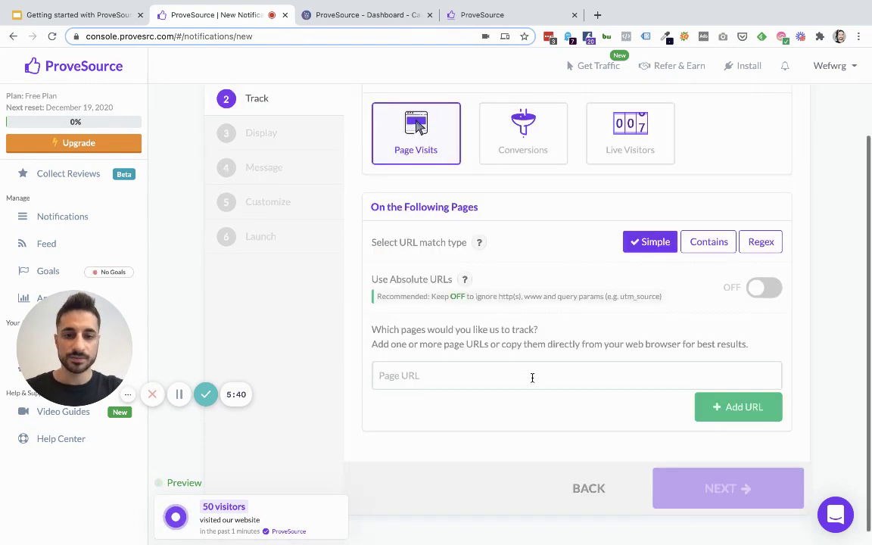
left_click(424, 361)
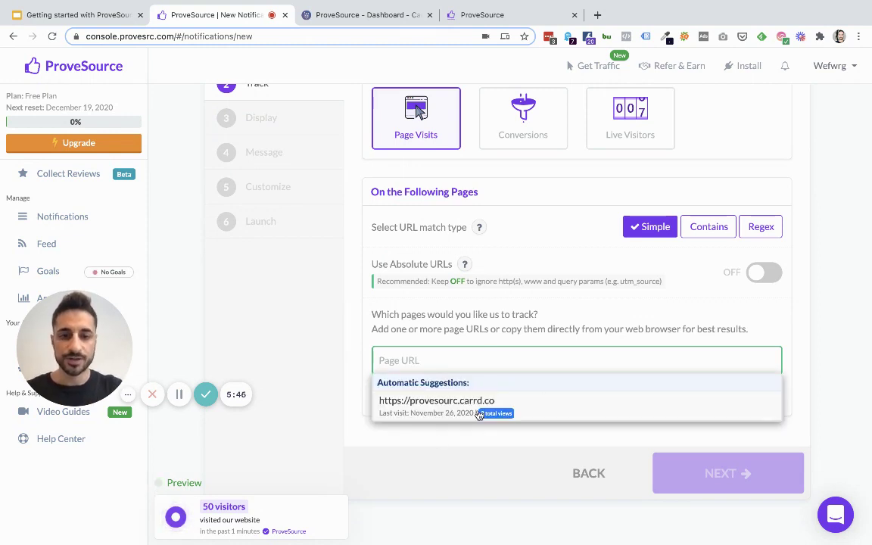
left_click(452, 401)
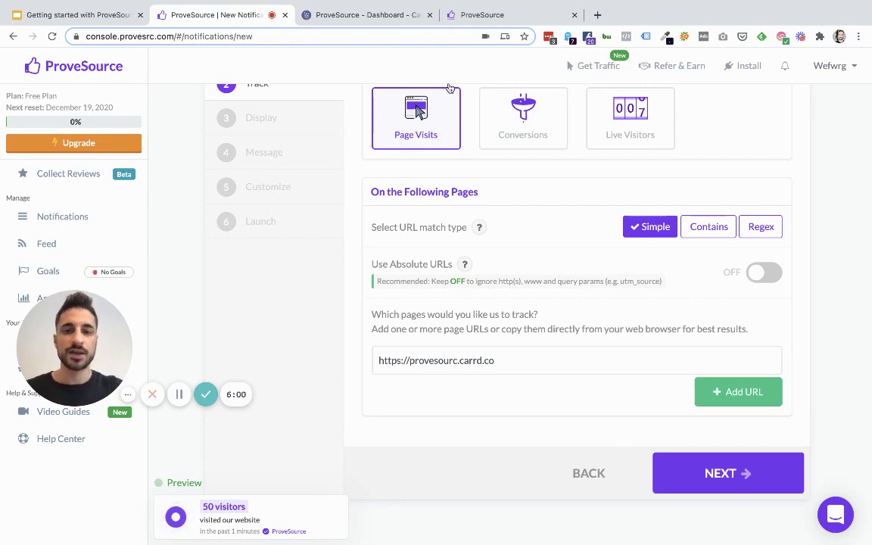
- Review the Conversions and Live Visitors tracking options for the Counter notification
left_click(523, 116)
scroll(436, 434, "up", 3)
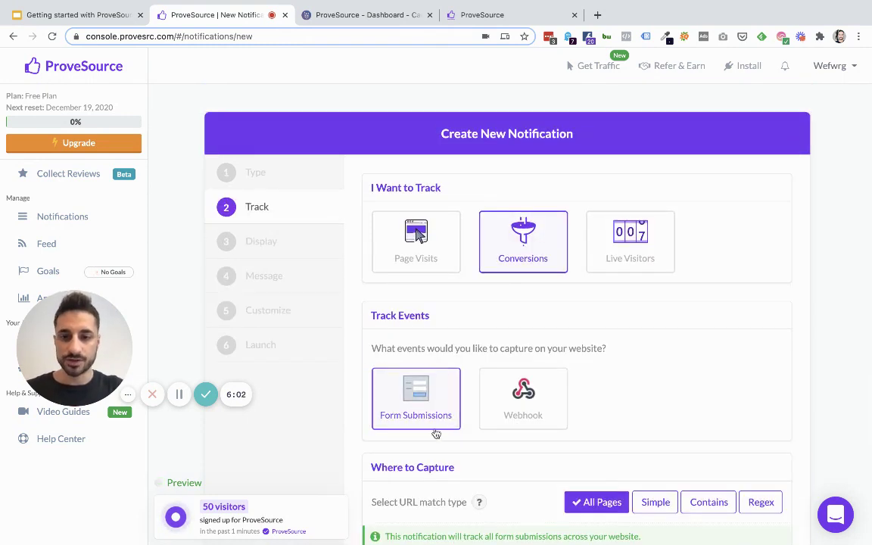
scroll(576, 411, "down", 2)
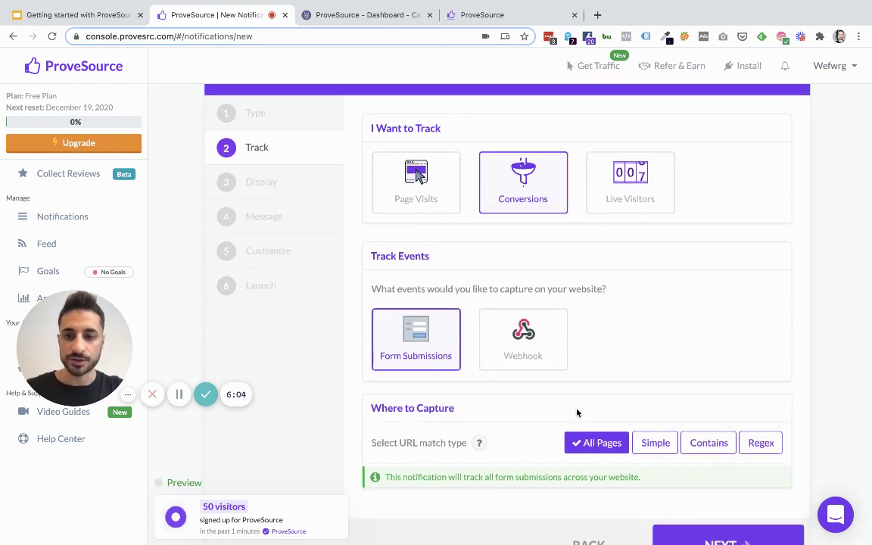
scroll(576, 413, "down", 2)
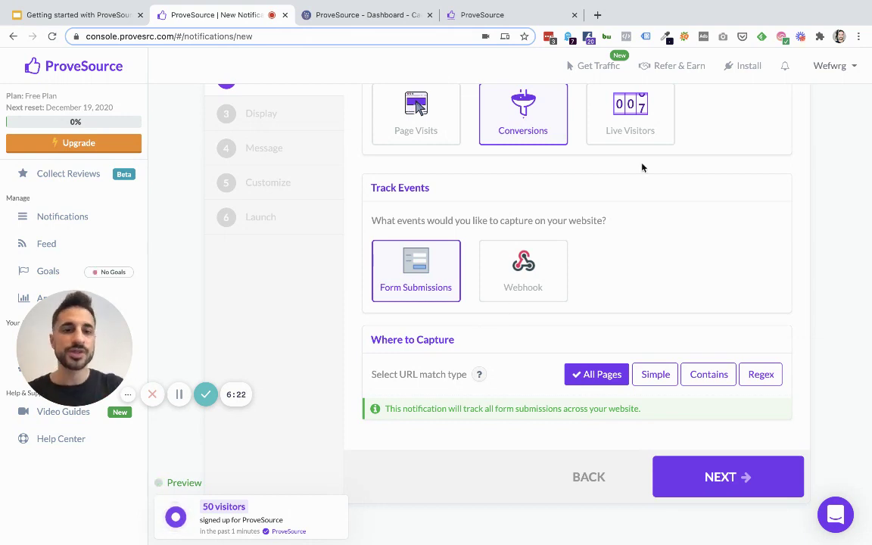
left_click(643, 125)
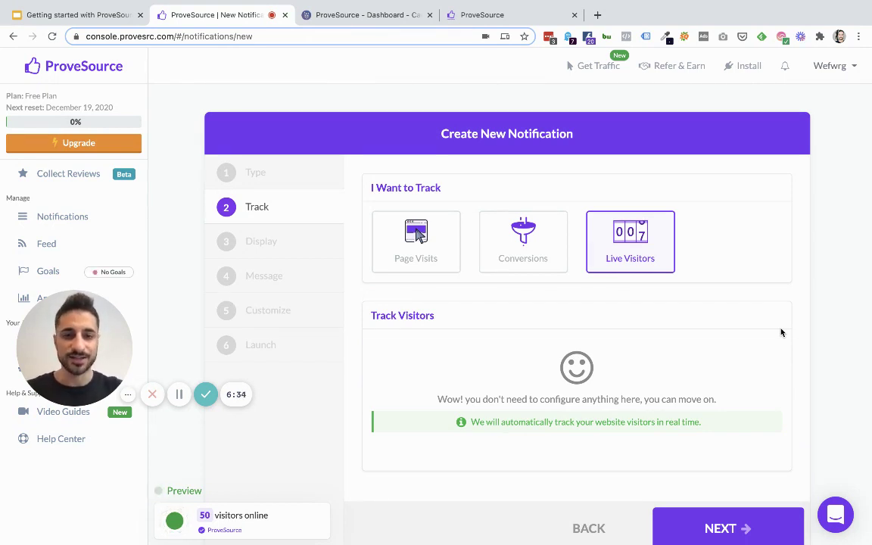
left_click(431, 254)
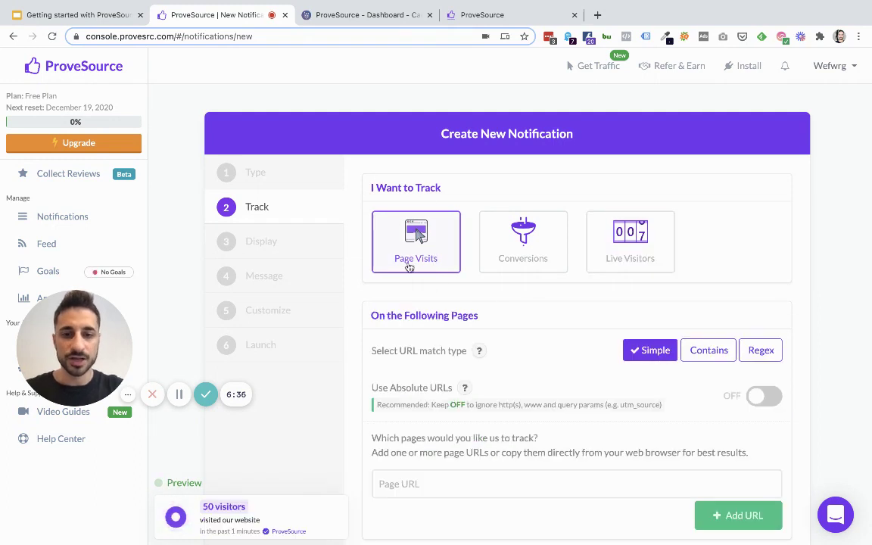
scroll(410, 267, "down", 3)
left_click(550, 370)
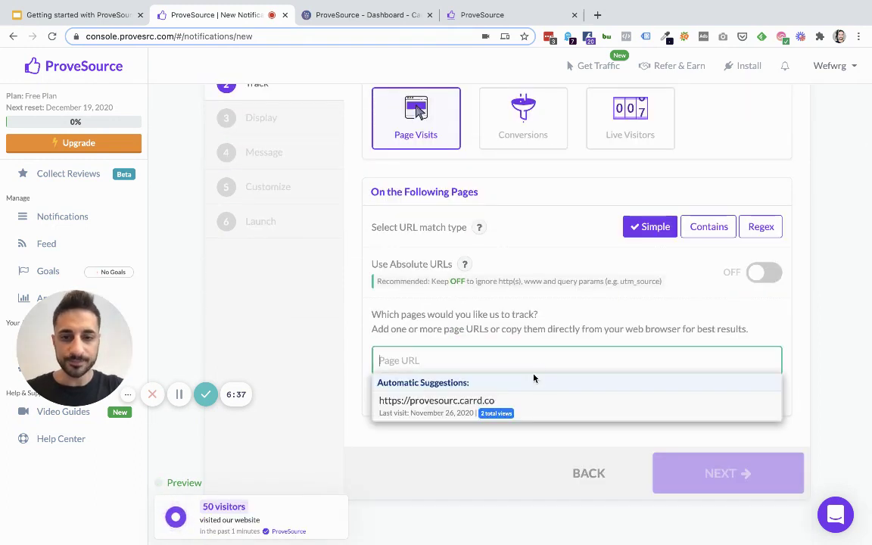
left_click(444, 408)
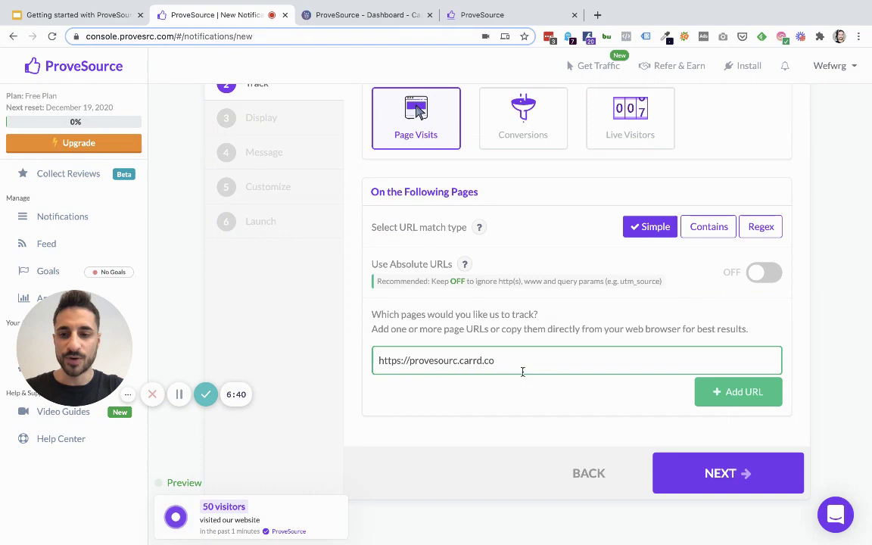
left_click(731, 476)
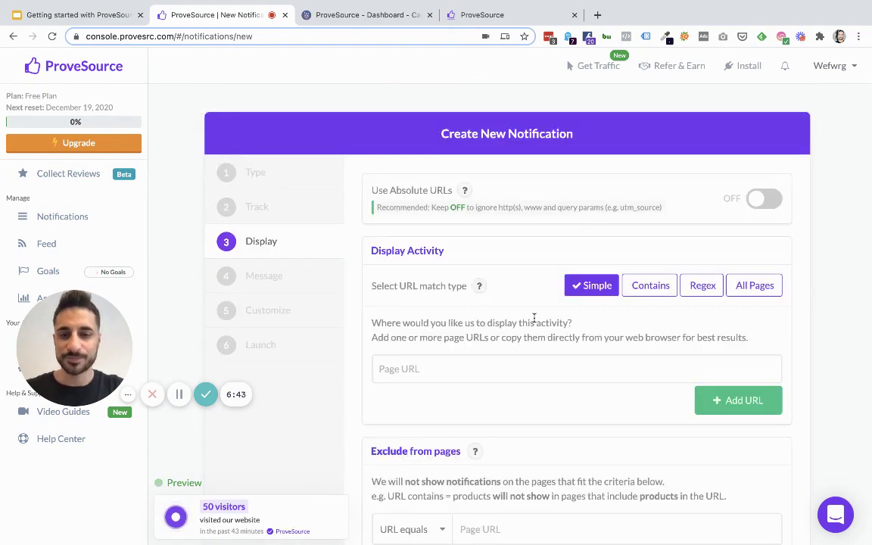
- Set the notification's display activity to All Pages and continue to the message settings
scroll(533, 318, "down", 1)
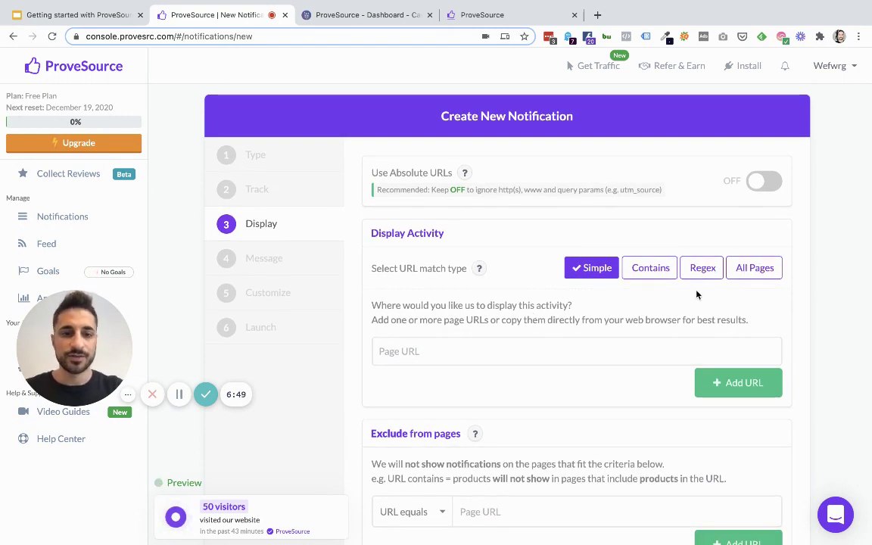
left_click(527, 344)
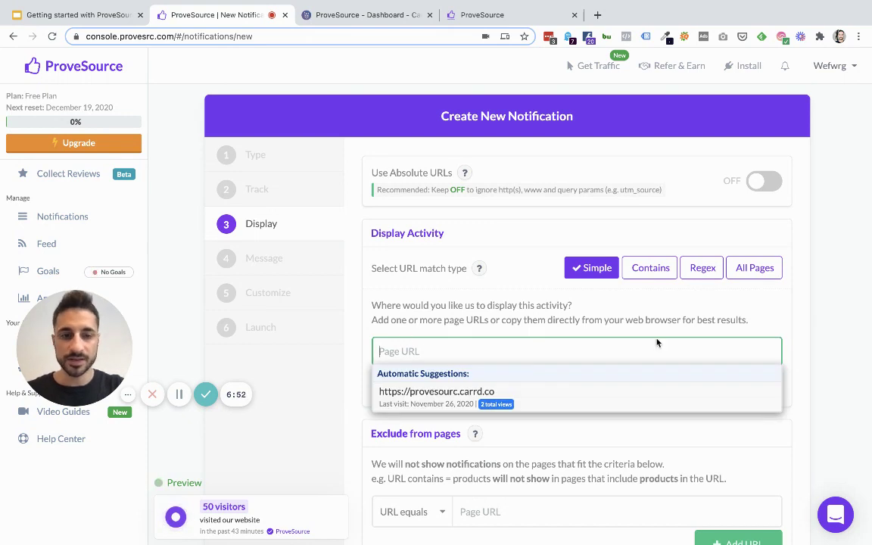
left_click(767, 271)
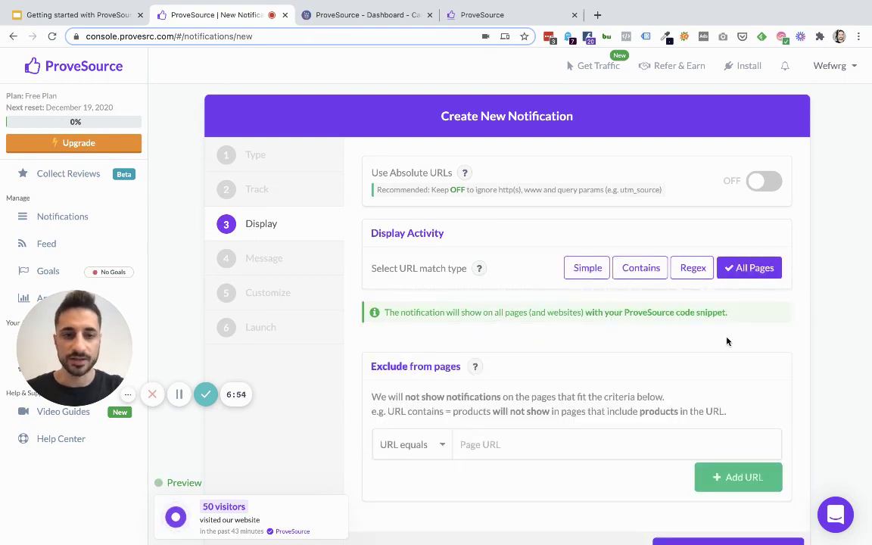
scroll(731, 333, "down", 3)
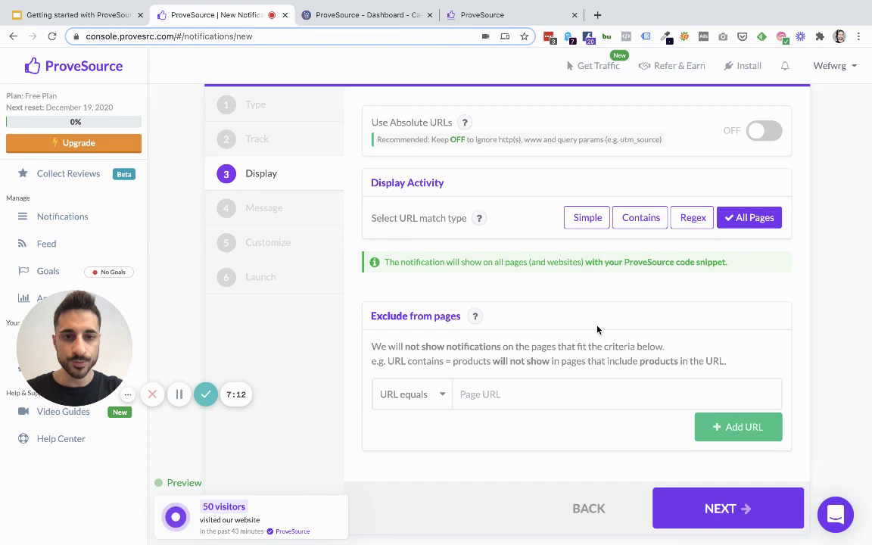
left_click(739, 514)
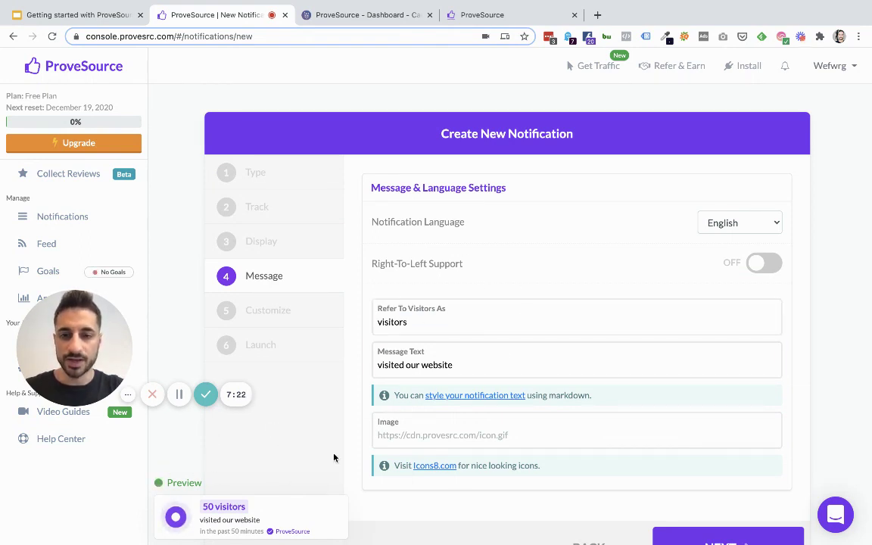
- Change how the notification refers to visitors to "marketers"
left_click(432, 318)
double_click(433, 318)
type("marke")
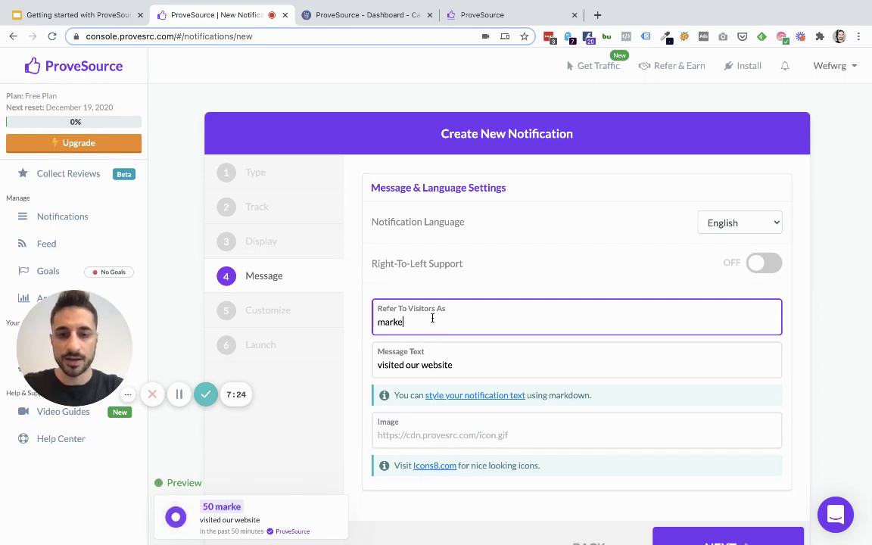
type("ters")
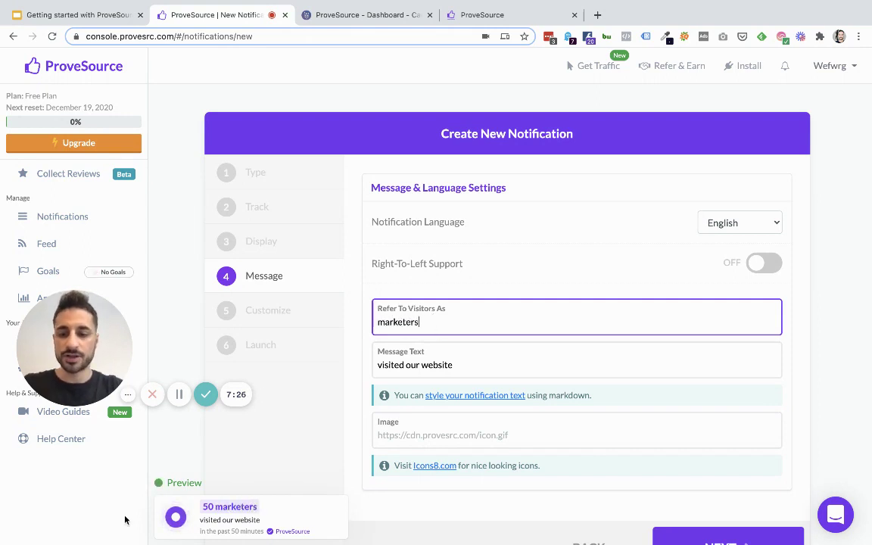
- Replace the notification's message text with "visiting the free course page"
left_click(485, 366)
triple_click(485, 367)
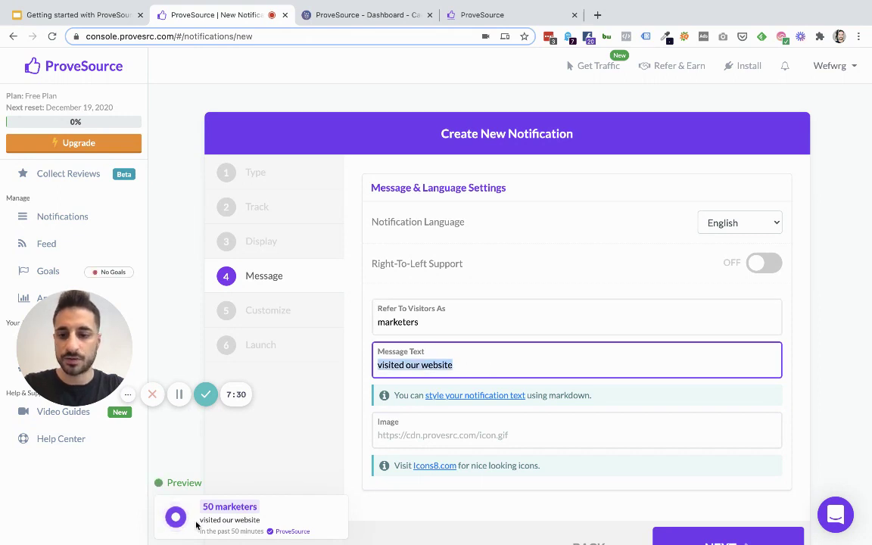
type("visiting ")
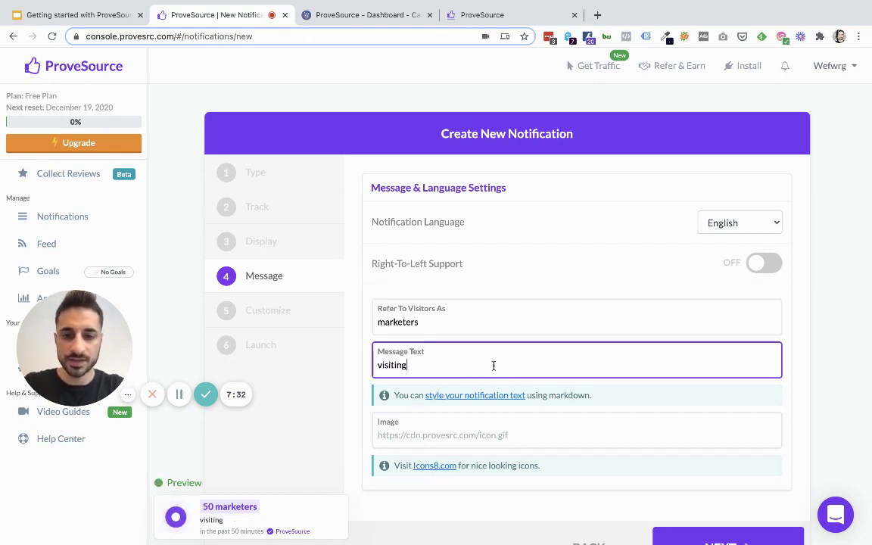
type("the free ")
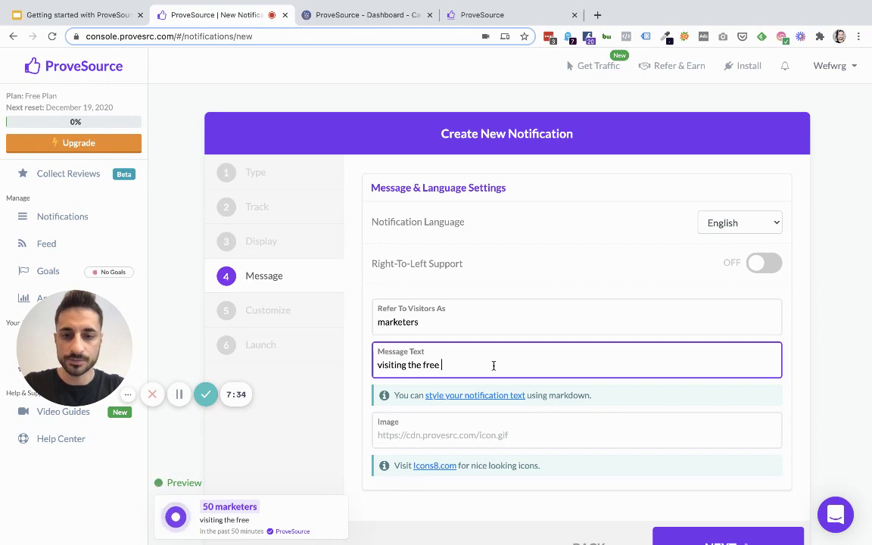
type("course page")
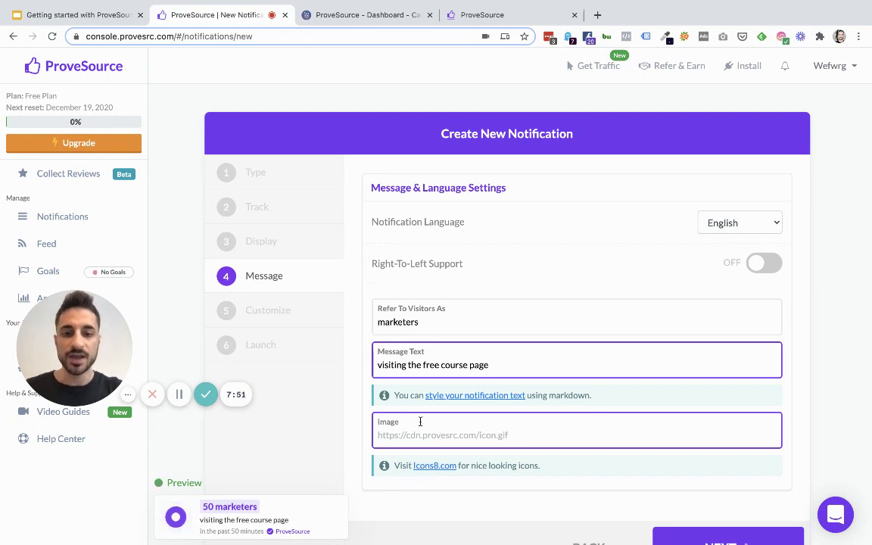
- Open the Icons8 help article for the notification image and highlight its note about using animated gif icons
left_click(421, 466)
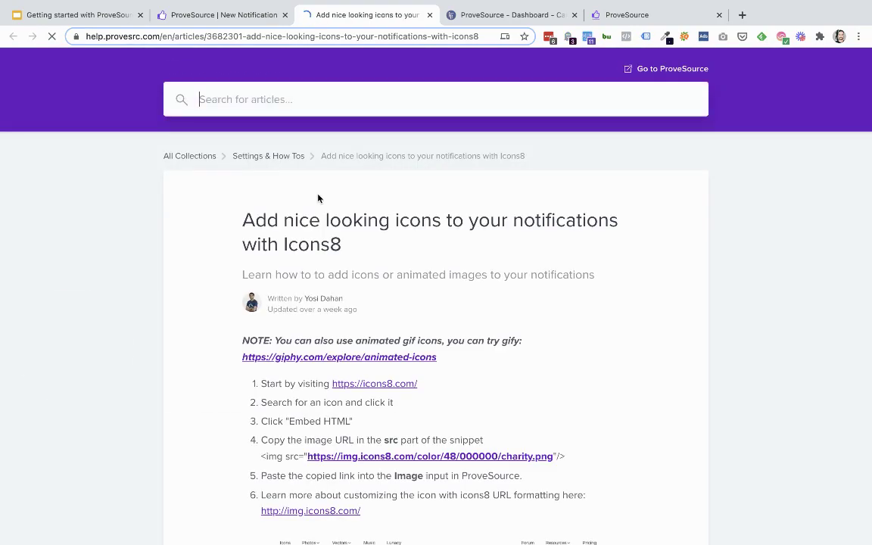
scroll(279, 290, "down", 3)
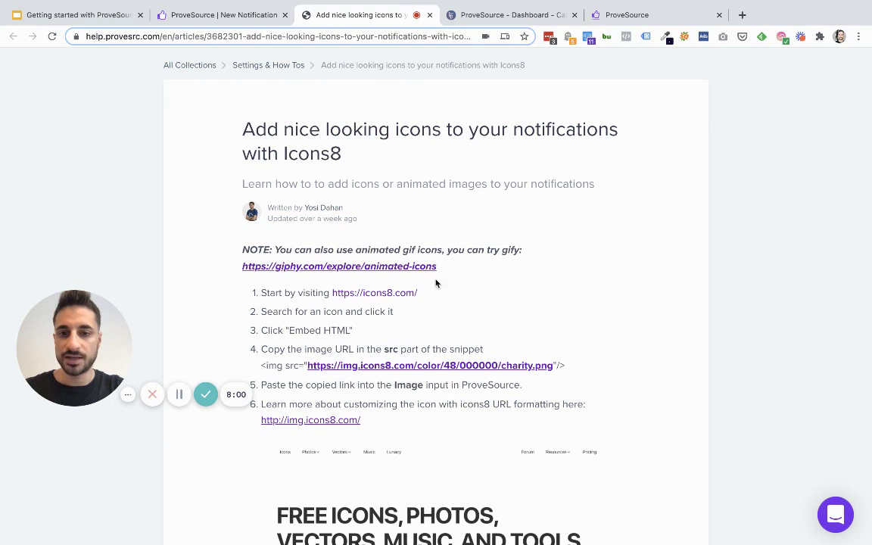
left_click_drag(277, 250, 601, 254)
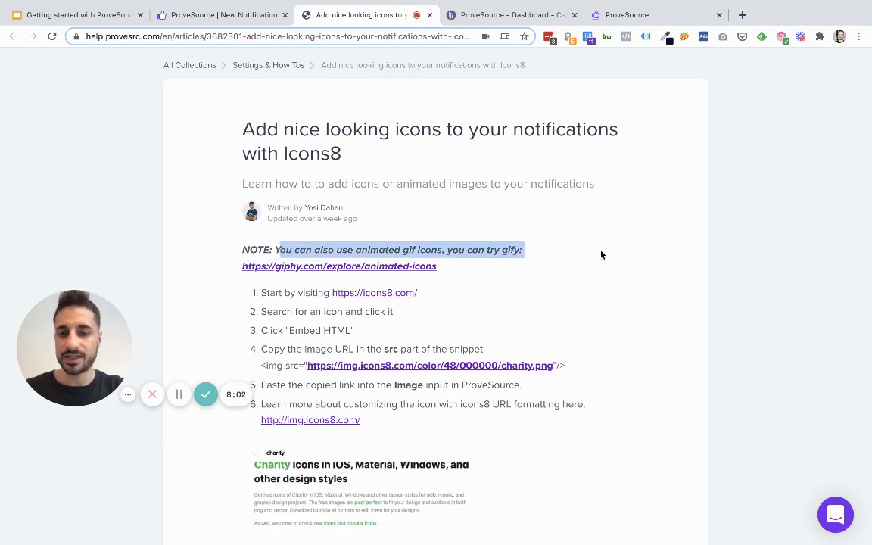
- Open the Icons8 website from the help article and search its icons for "marketer"
left_click(267, 287)
double_click(267, 287)
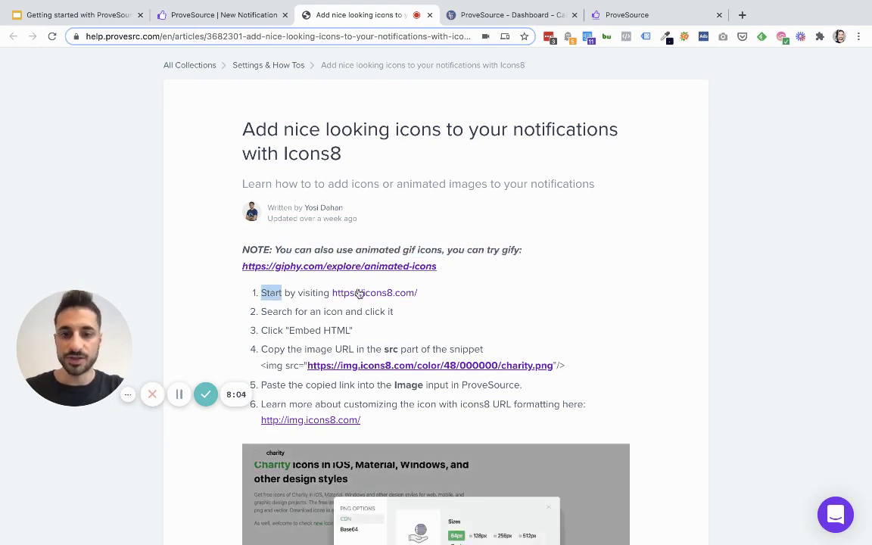
left_click(375, 294)
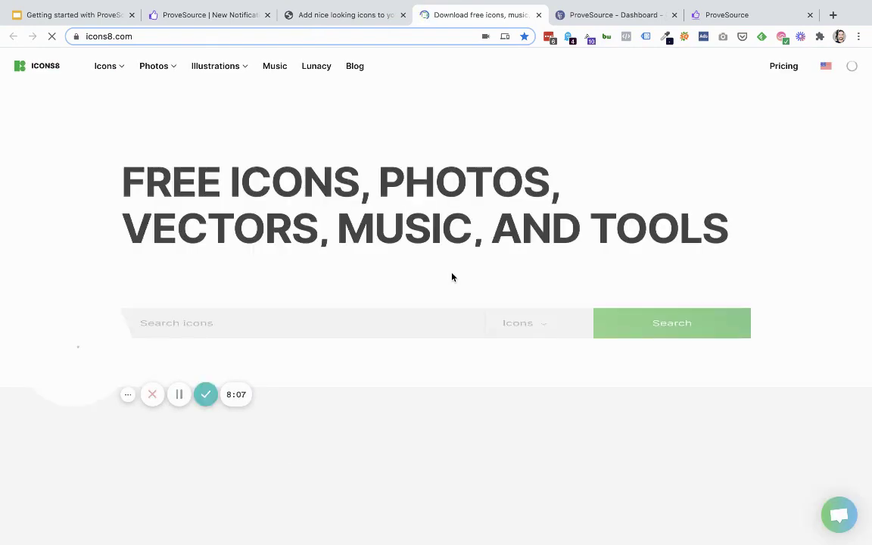
left_click_drag(119, 385, 115, 367)
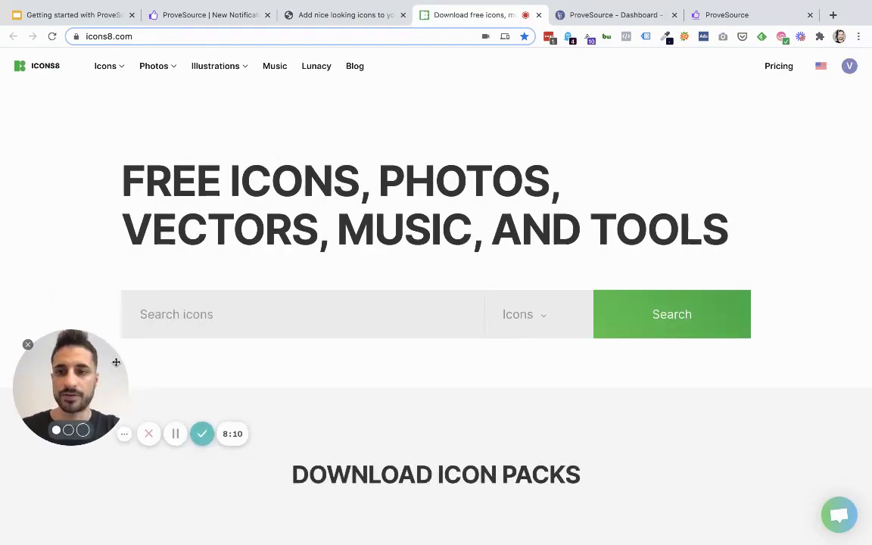
left_click(266, 300)
type("mark")
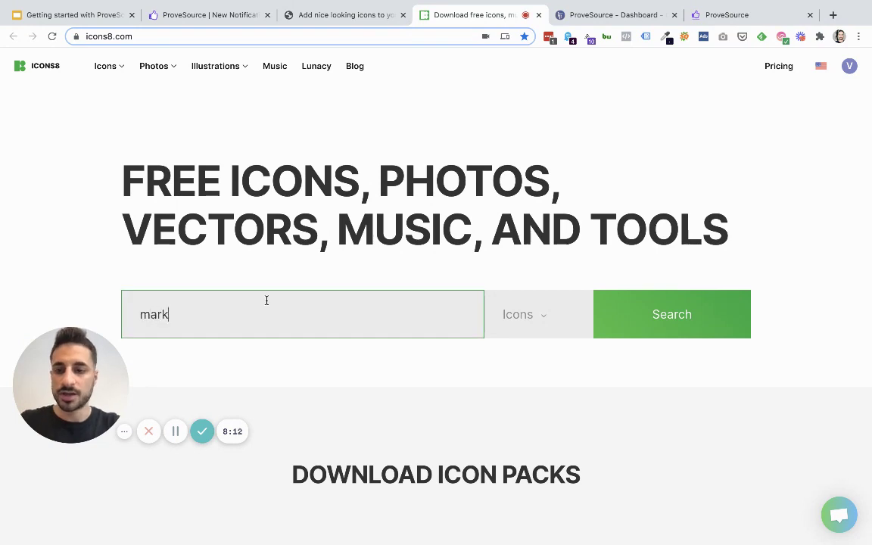
type("eter")
left_click(642, 306)
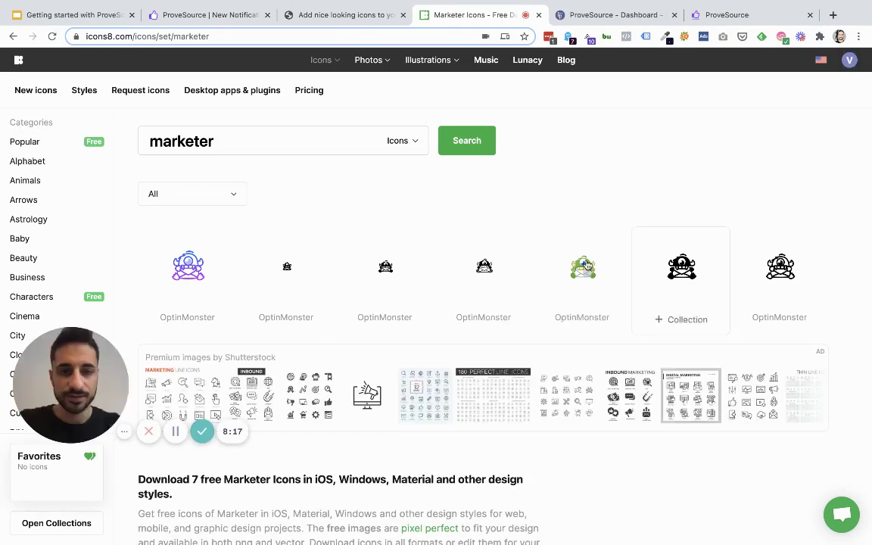
- Choose the green Color-style OptinMonster icon and copy its 48px CDN HTML embed fragment
left_click(574, 267)
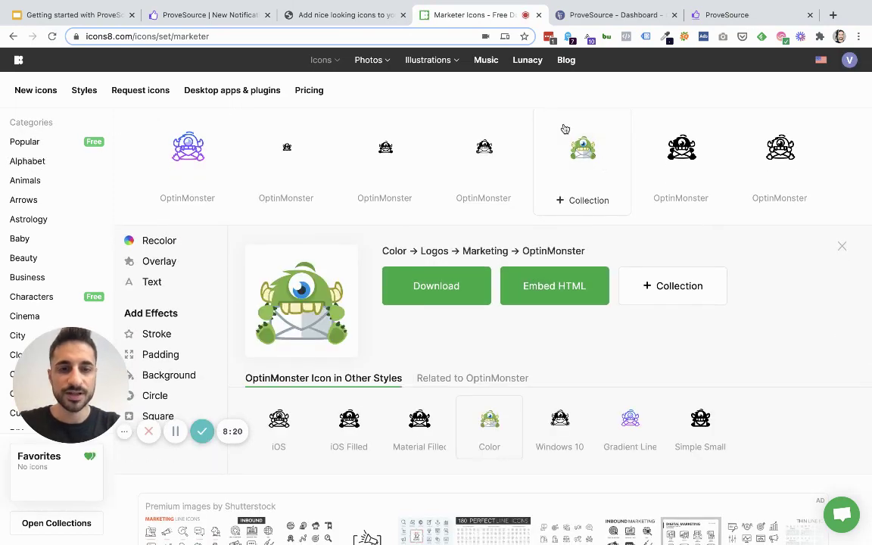
left_click(549, 283)
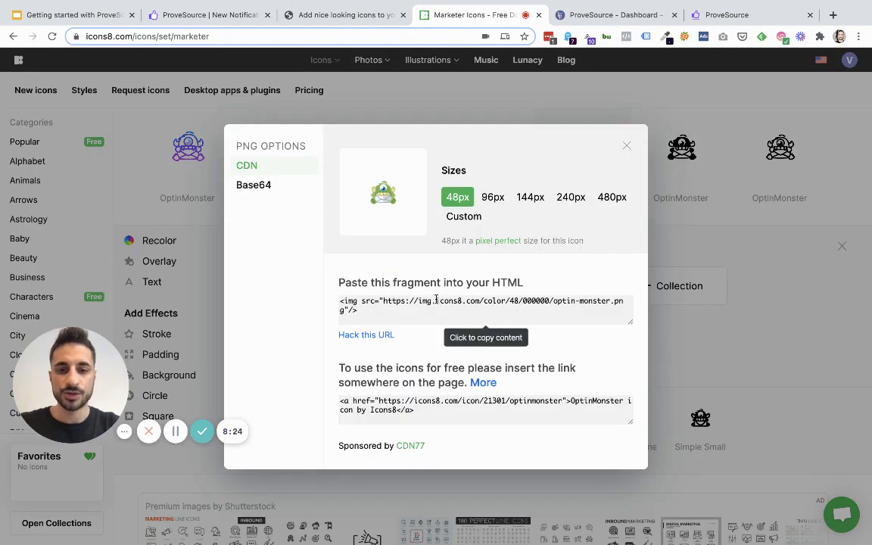
left_click(477, 302)
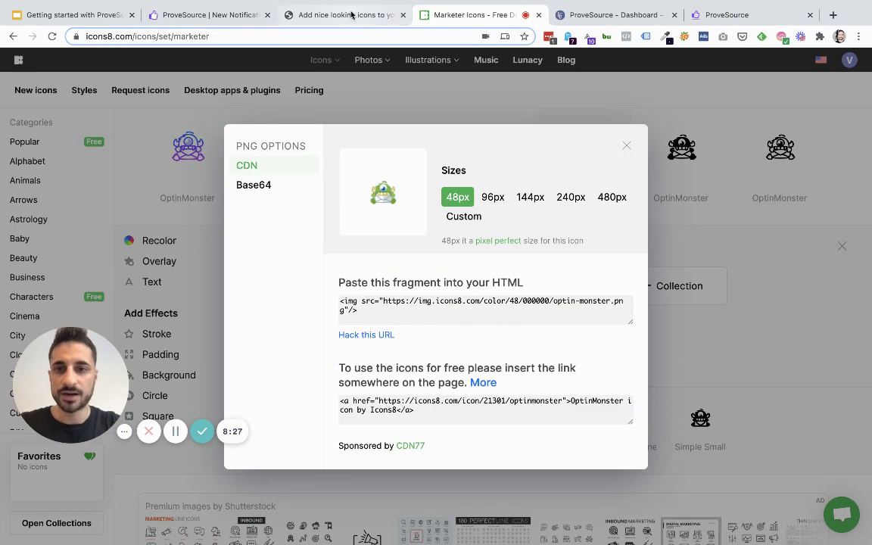
left_click(201, 15)
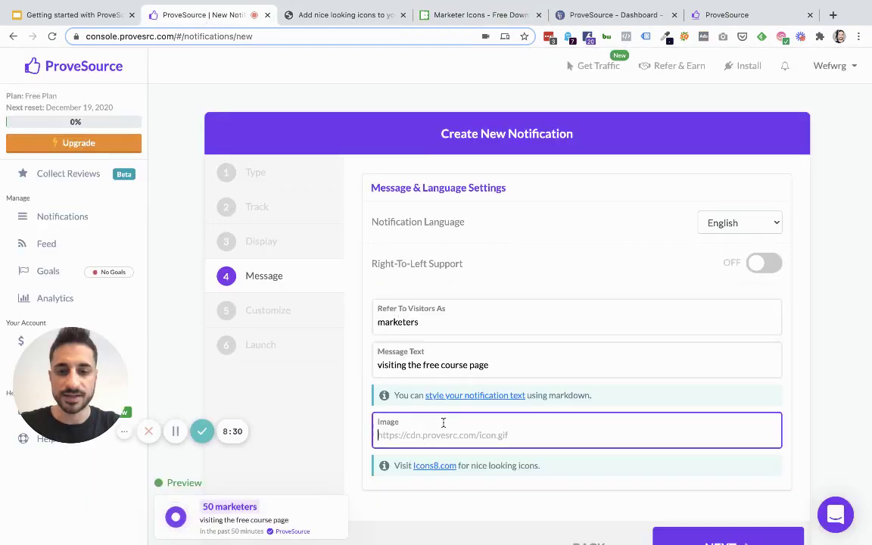
type("<img src=\"https://img.icons8.com/color/48/000000/optin-monster.png\"/>")
scroll(444, 422, "down", 2)
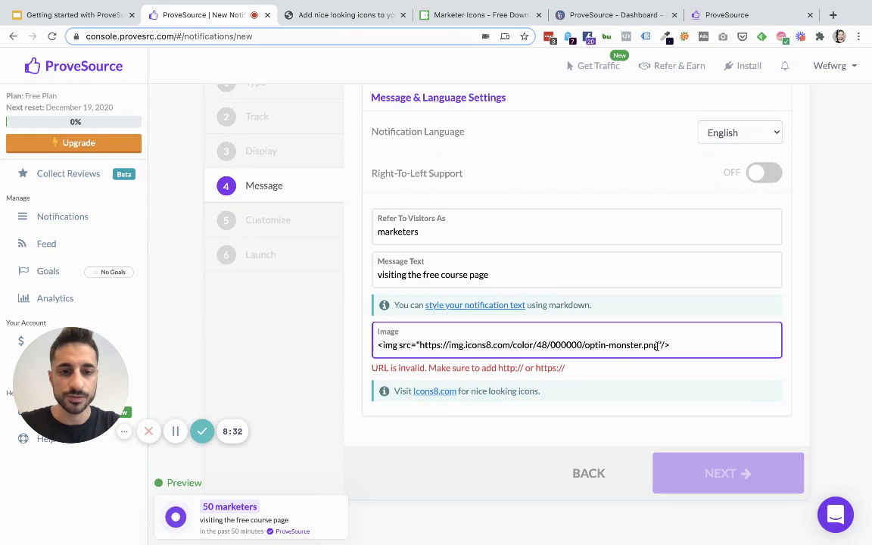
left_click_drag(659, 346, 720, 347)
key("BackSpace")
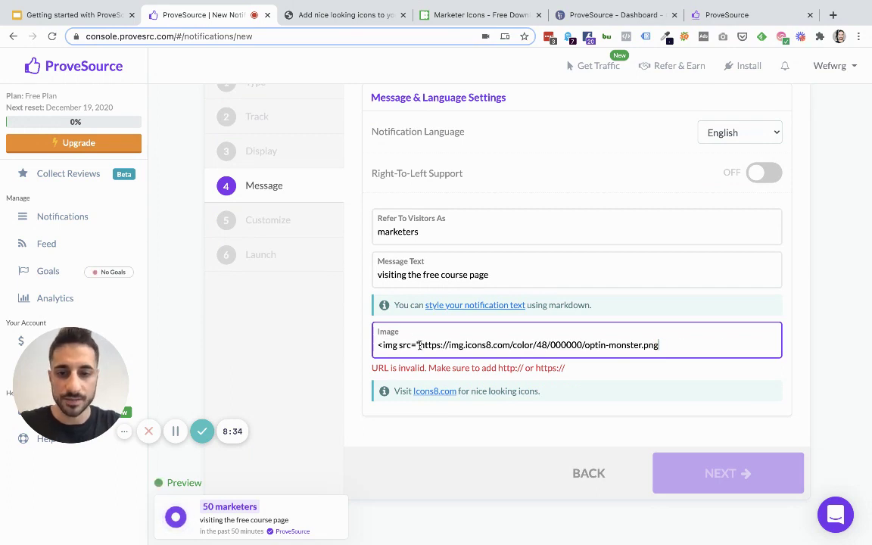
left_click_drag(419, 345, 364, 347)
key("BackSpace")
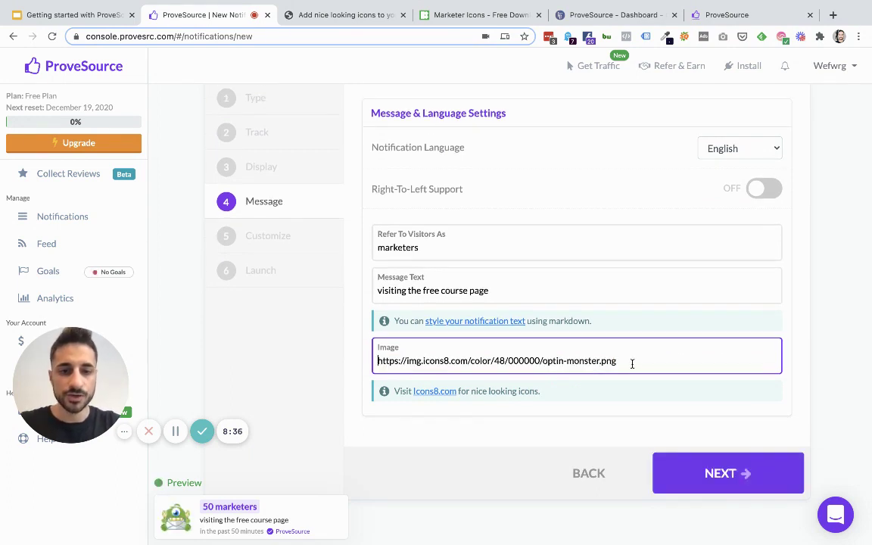
left_click_drag(632, 364, 597, 365)
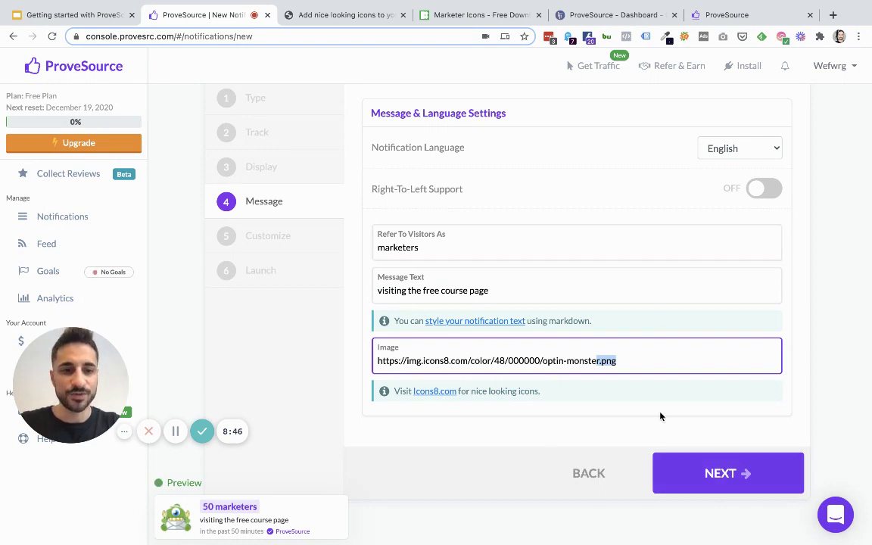
left_click(670, 465)
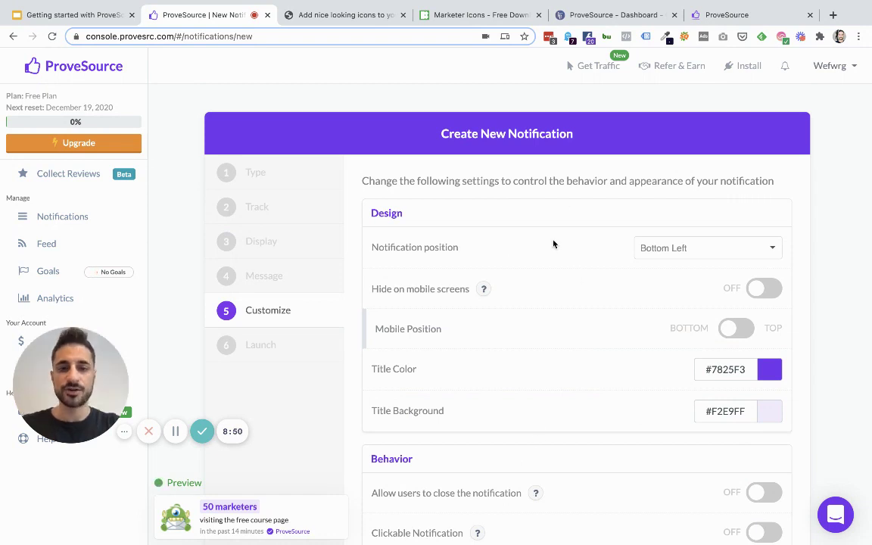
- View the notification position options, and switch hiding on mobile screens on and back off
left_click(710, 253)
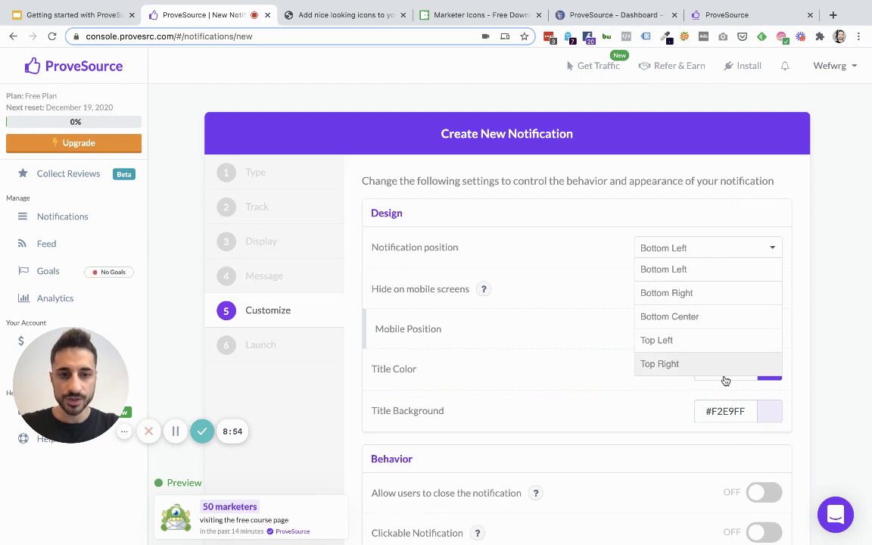
left_click(714, 248)
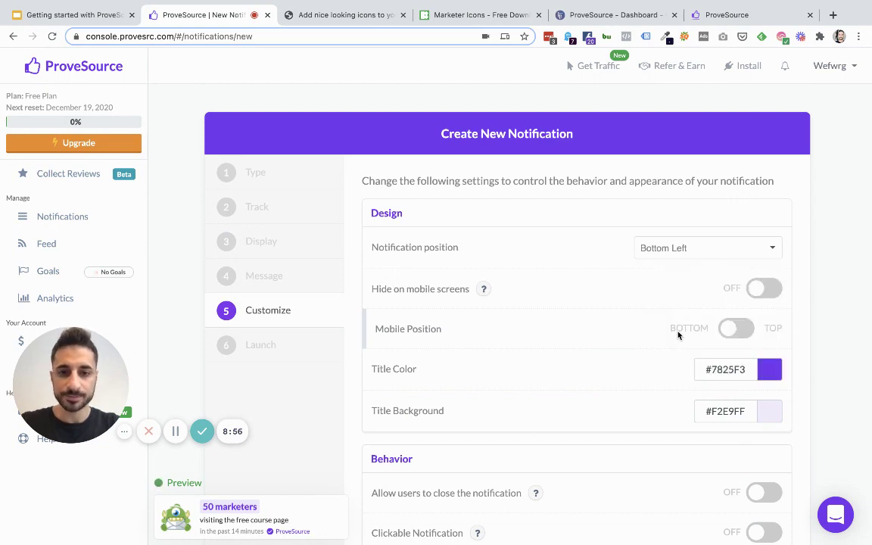
scroll(677, 333, "down", 3)
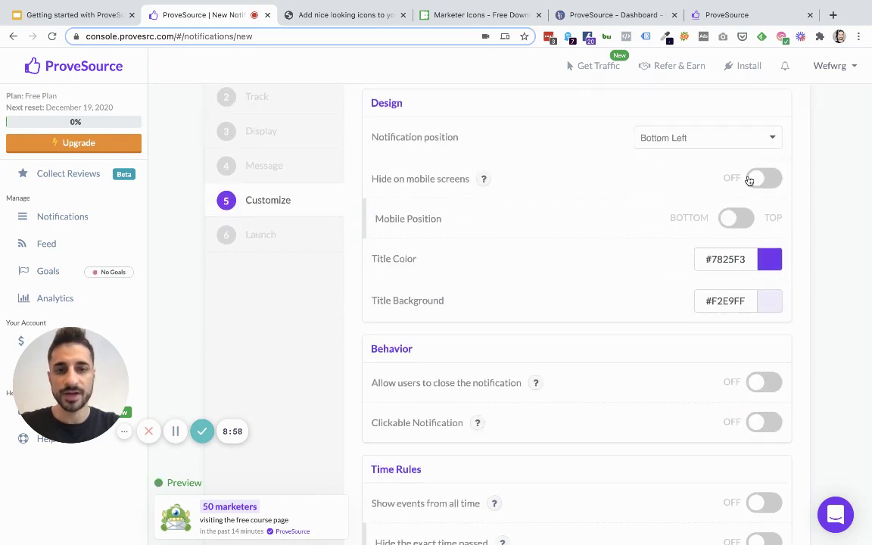
left_click(766, 179)
left_click(767, 179)
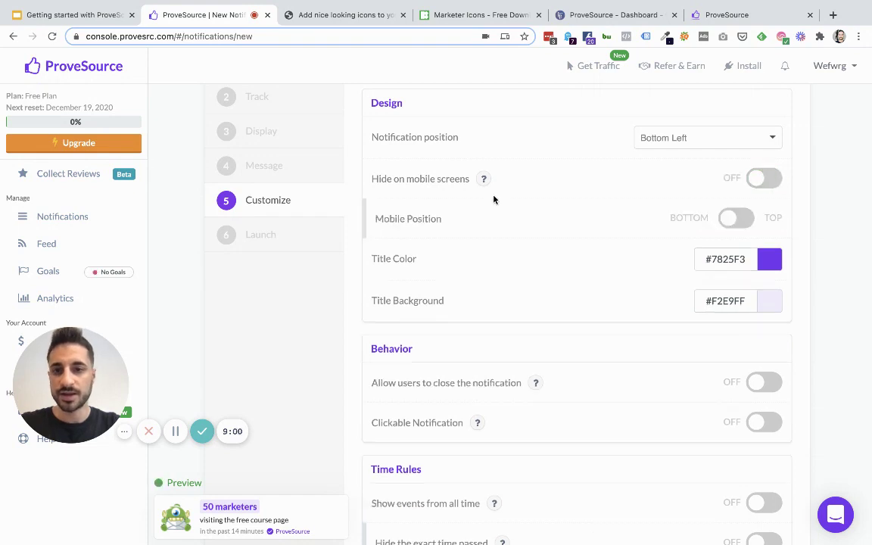
- Set the notification's title color to the green #42A53E
left_click(778, 263)
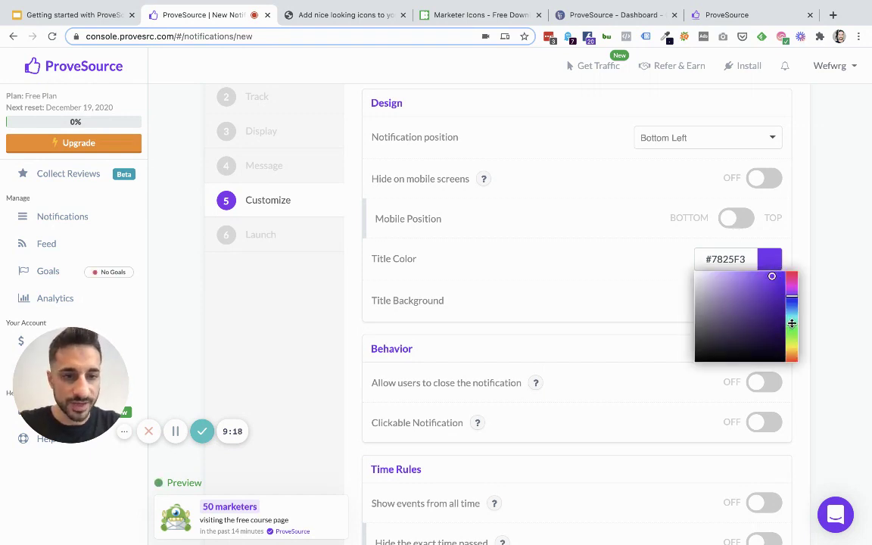
mouse_move(792, 320)
left_mouse_down()
mouse_move(798, 346)
mouse_move(796, 334)
left_mouse_up()
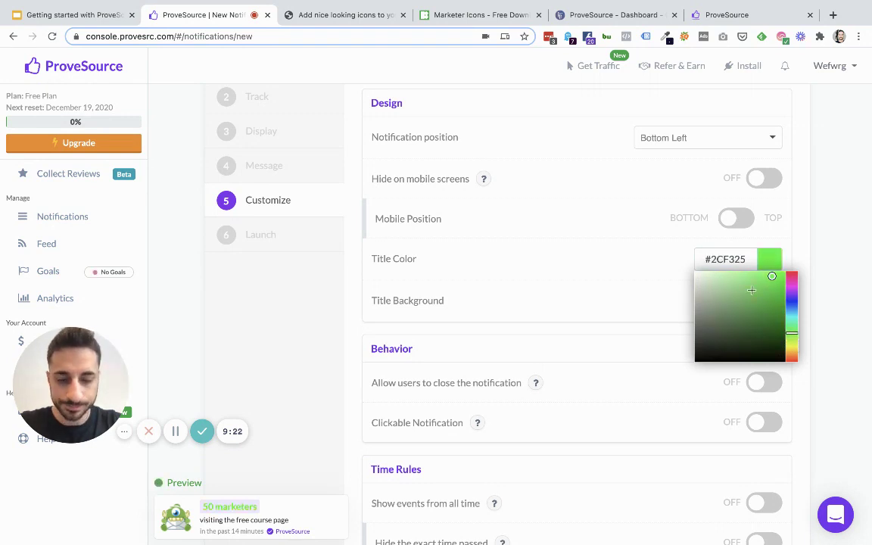
left_click(746, 281)
left_click_drag(746, 282, 751, 303)
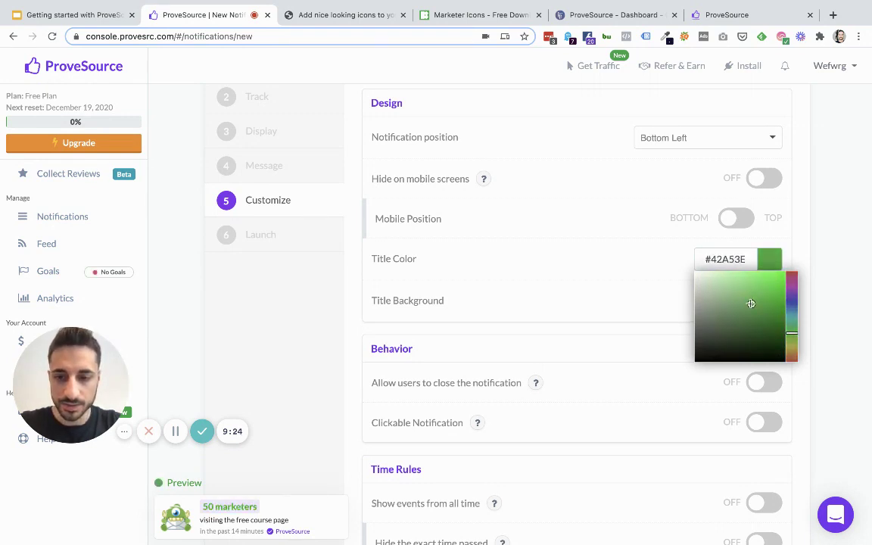
left_click(688, 243)
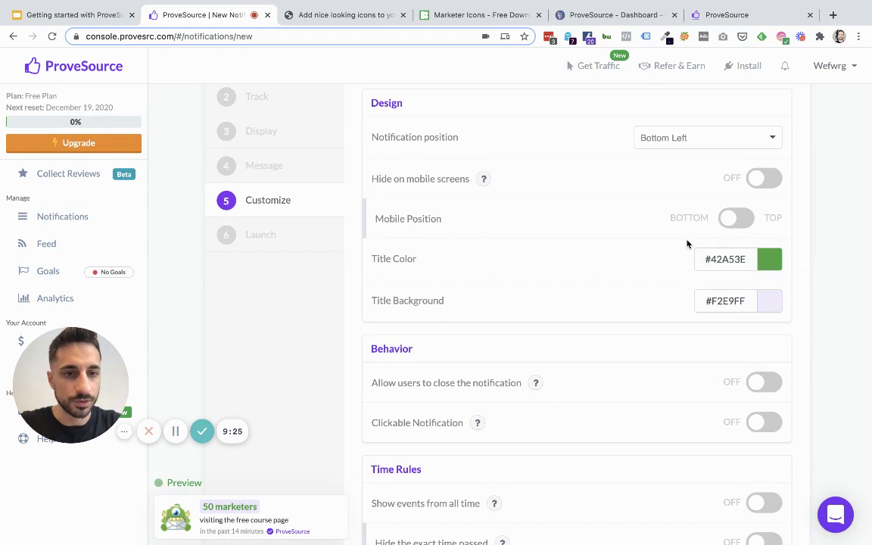
- Set the notification's title background to the light green #E5FCE7
left_click(772, 304)
mouse_move(791, 344)
left_mouse_down()
mouse_move(789, 372)
mouse_move(736, 312)
mouse_move(705, 307)
mouse_move(702, 314)
left_mouse_up()
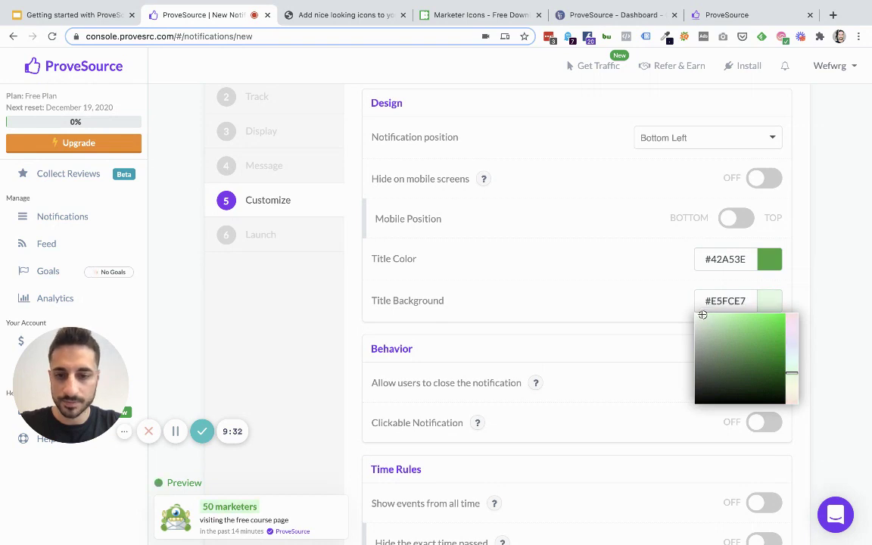
left_click(612, 329)
- Make the notification clickable and set its link to provesrc.com
scroll(612, 329, "down", 3)
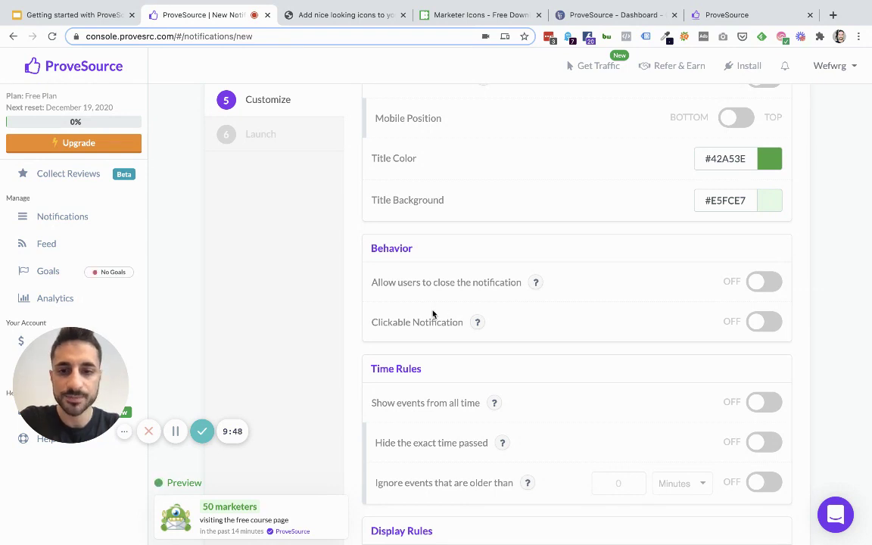
triple_click(381, 321)
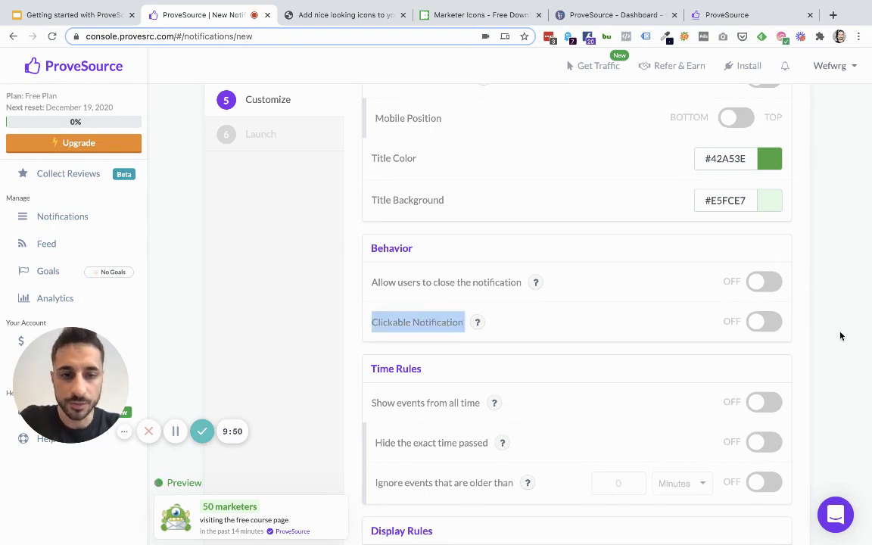
left_click(766, 323)
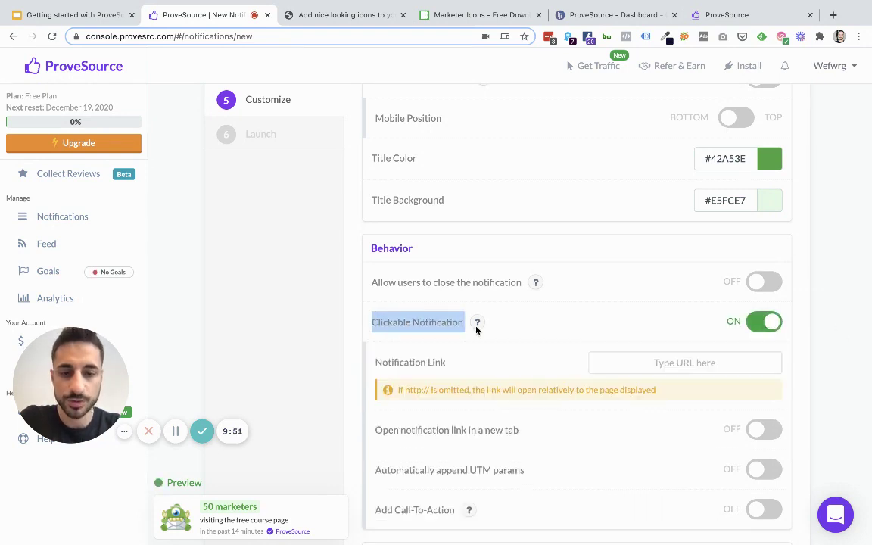
left_click(633, 358)
type("provesrc.com")
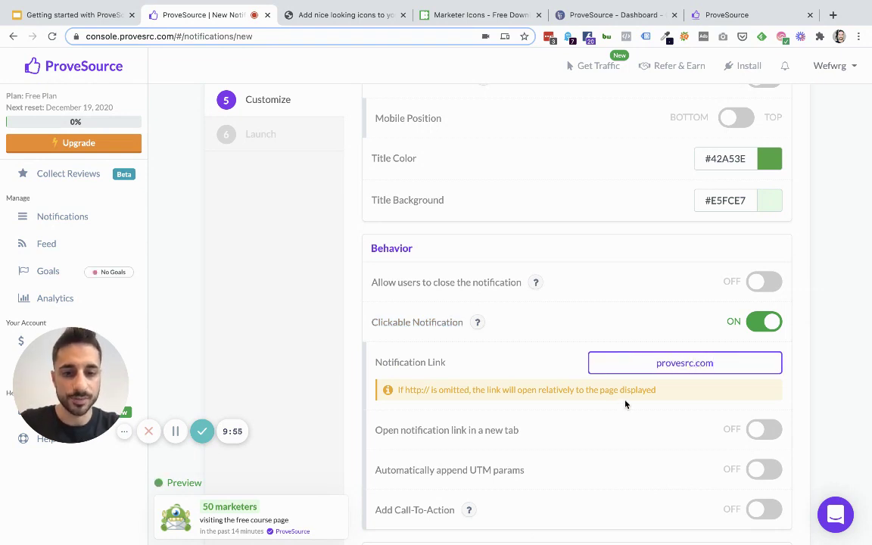
- Enable automatic UTM parameters on the notification link and add a call-to-action to the notification
scroll(626, 404, "down", 1)
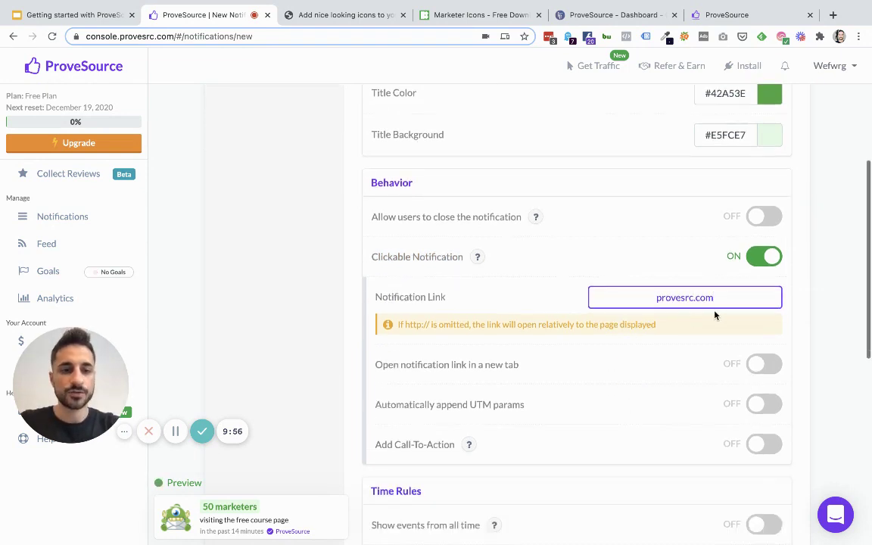
left_click(377, 365)
left_click_drag(377, 365, 541, 366)
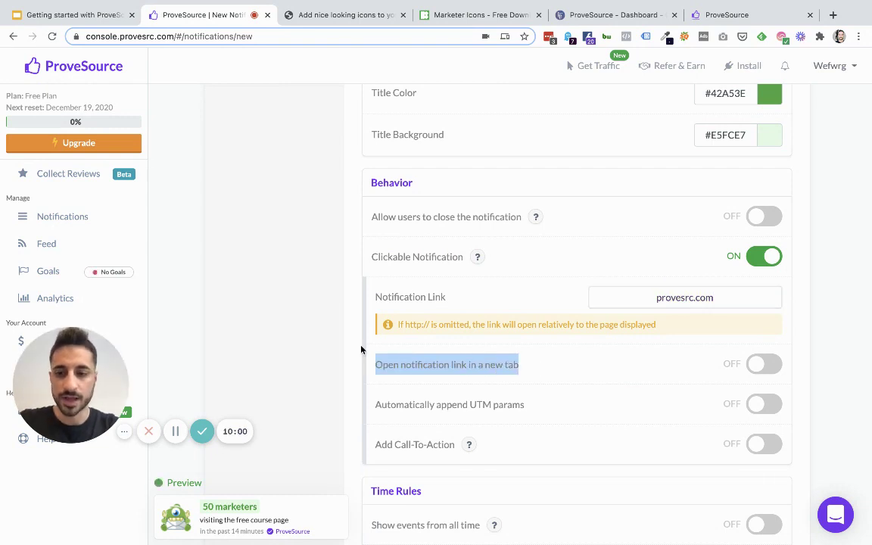
left_click(361, 408)
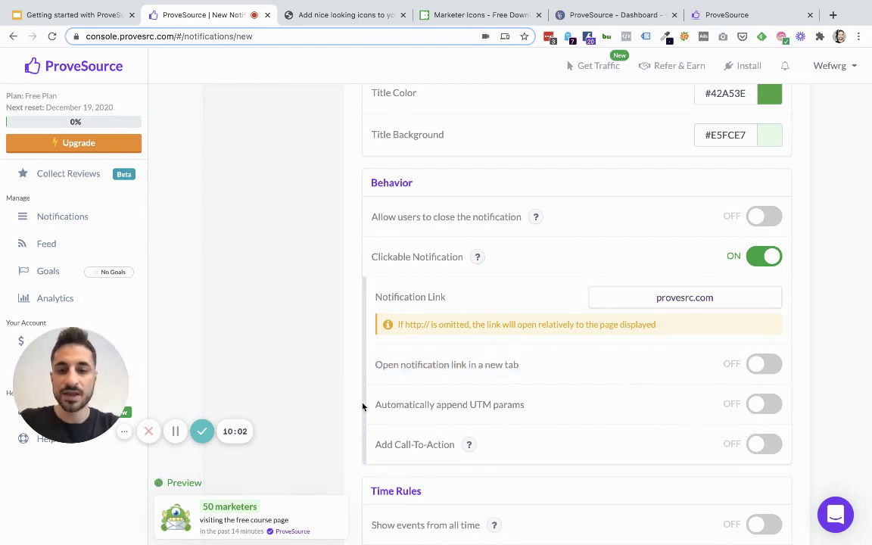
left_click(756, 406)
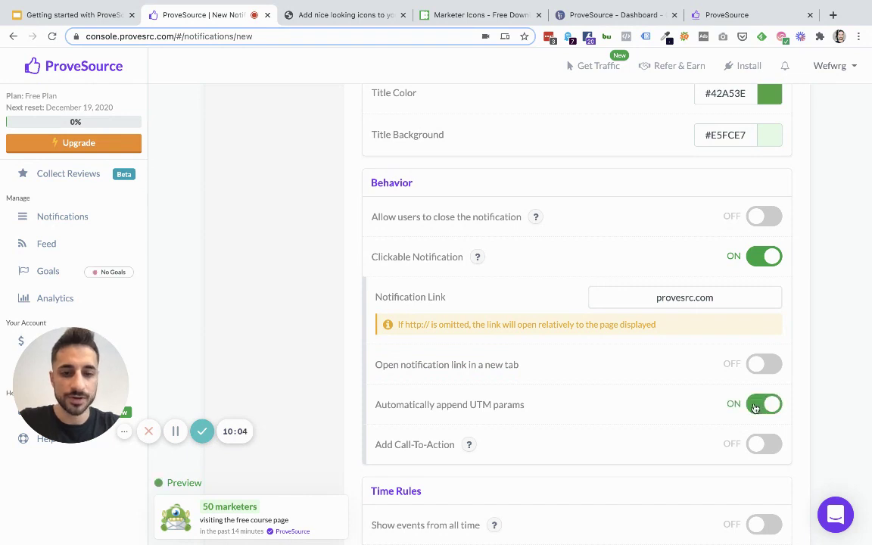
left_click(763, 444)
- Examine the notification's Time Rules and highlight the "Show events from all time" setting
scroll(546, 448, "down", 3)
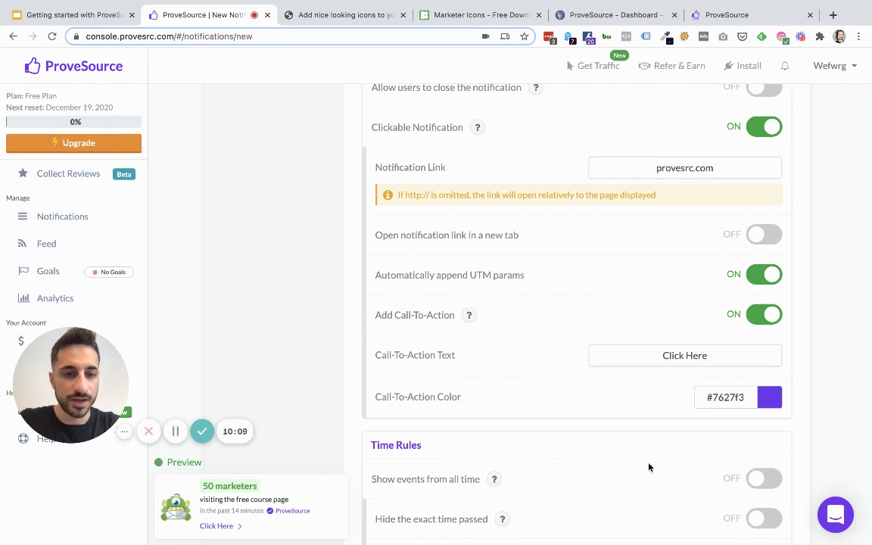
scroll(677, 436, "down", 3)
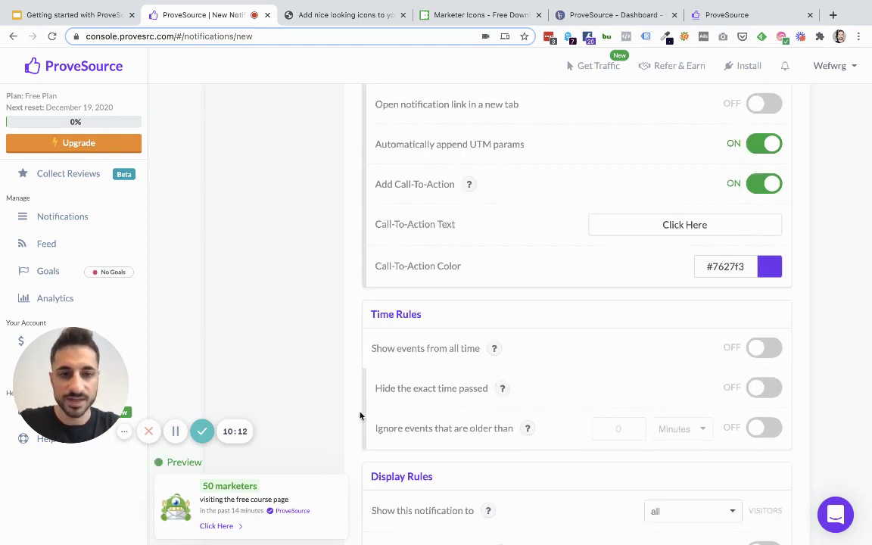
scroll(542, 345, "down", 1)
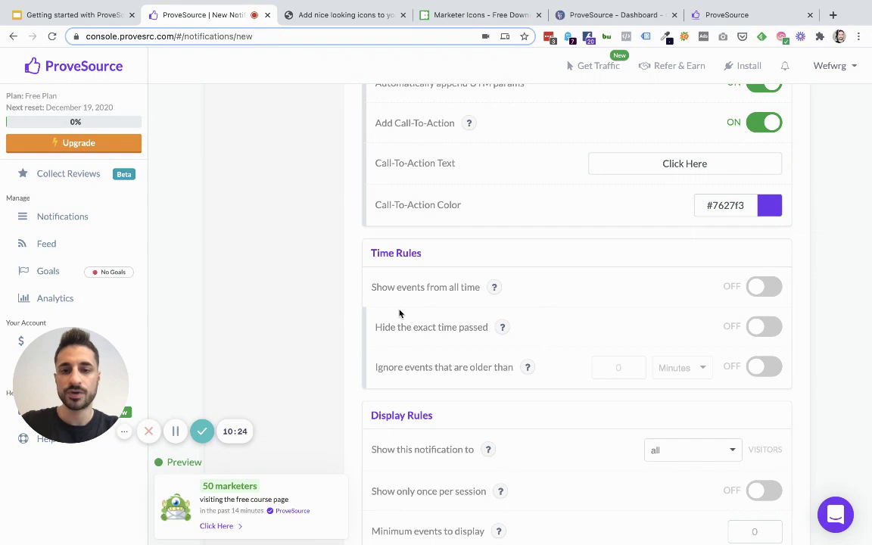
left_click_drag(362, 288, 485, 287)
left_click(485, 287)
double_click(453, 286)
left_click(453, 285)
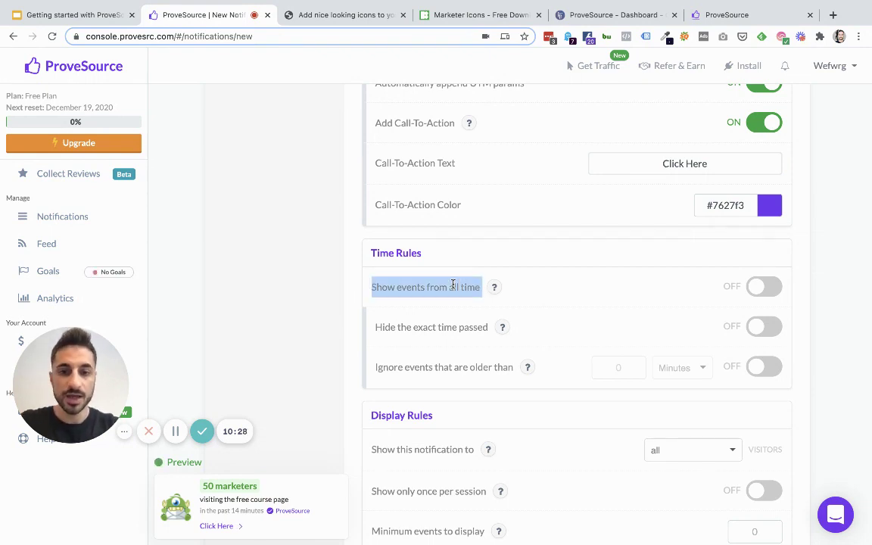
- Try showing events from all time, and enable hiding the exact time passed in the Time Rules
left_click(759, 287)
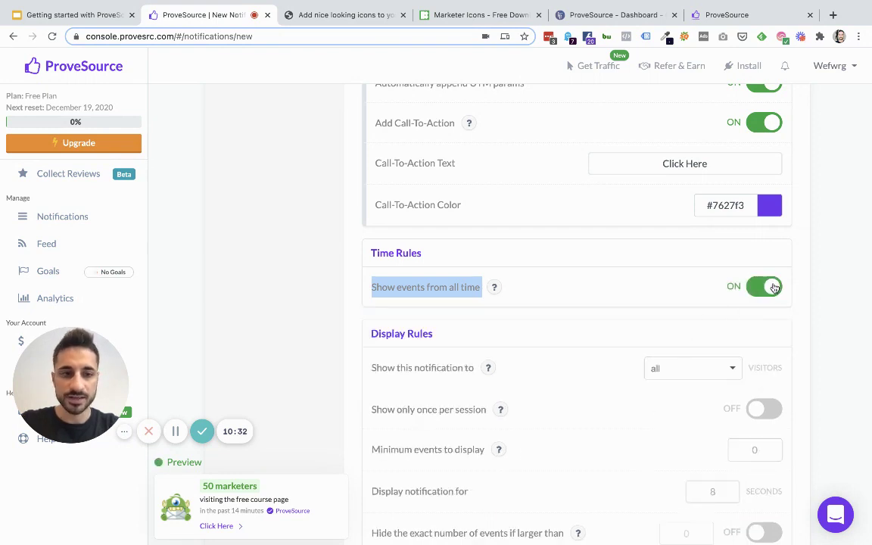
left_click(771, 287)
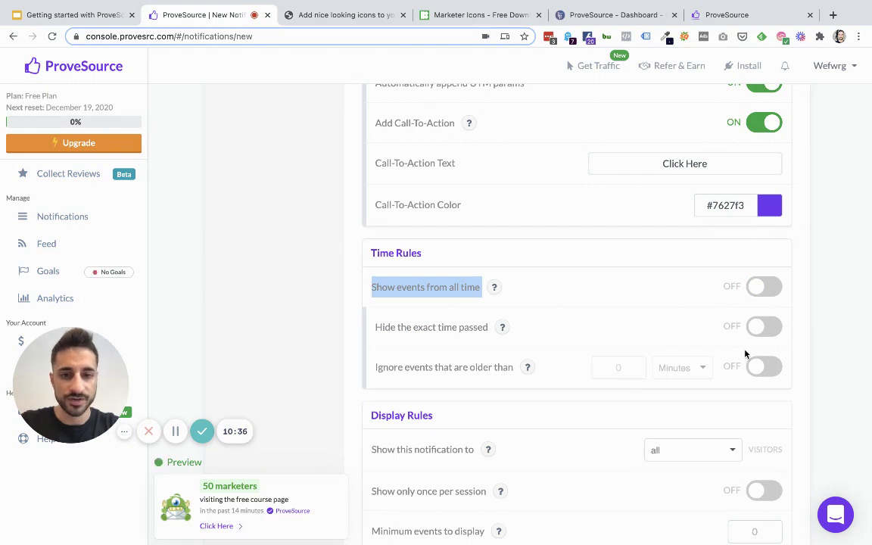
left_click(764, 326)
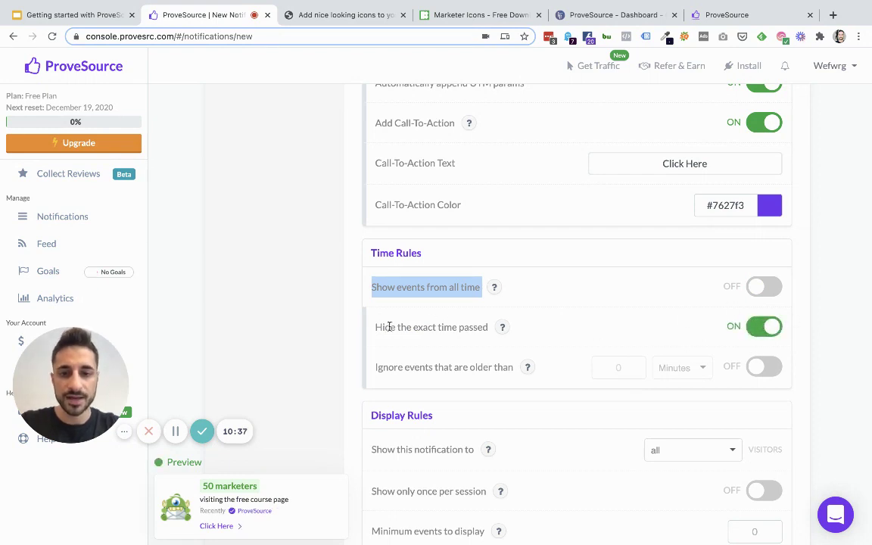
left_click_drag(391, 327, 493, 329)
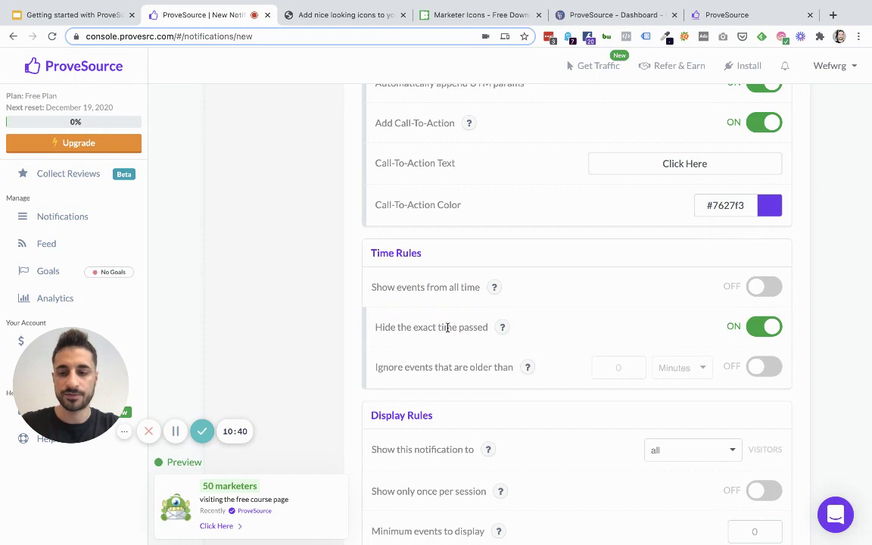
triple_click(448, 327)
left_click(617, 369)
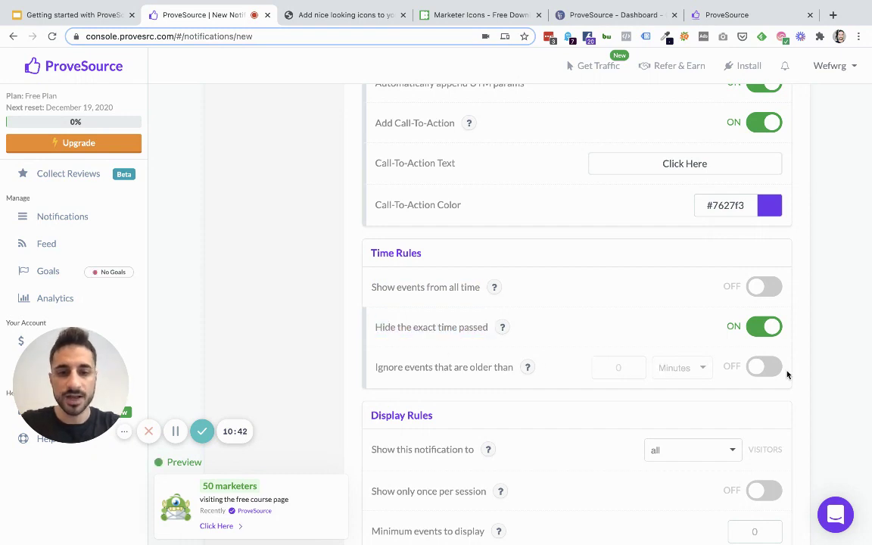
- Try the rule that ignores events older than a set age, and set the notification to show events from all time instead
left_click(764, 367)
left_click(621, 369)
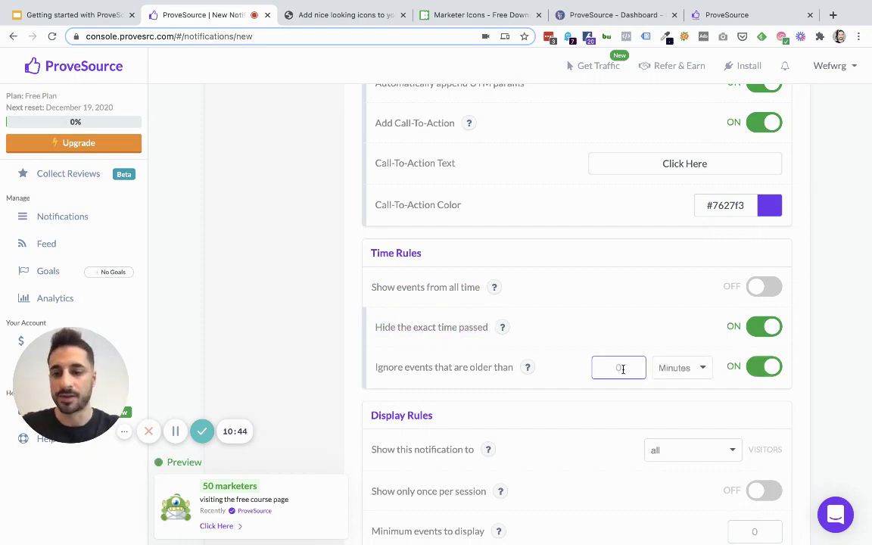
left_click(679, 367)
left_click(679, 366)
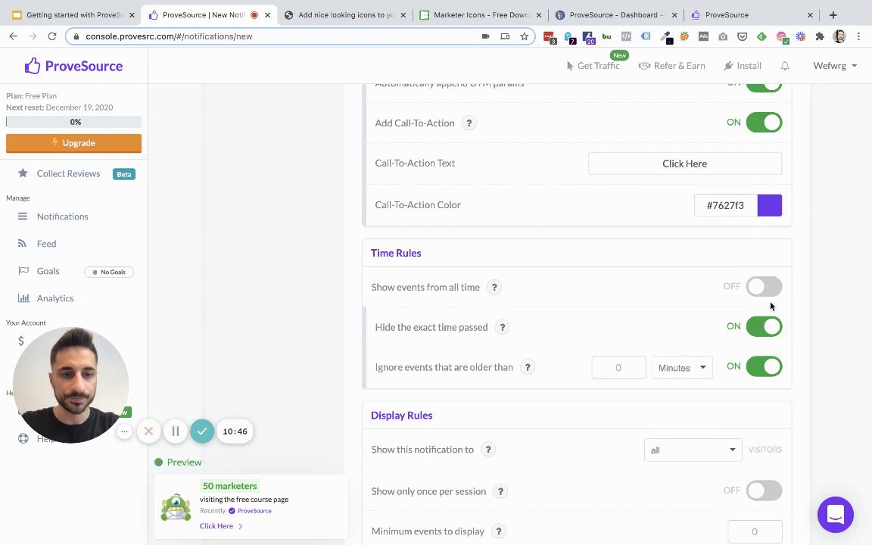
left_click(759, 282)
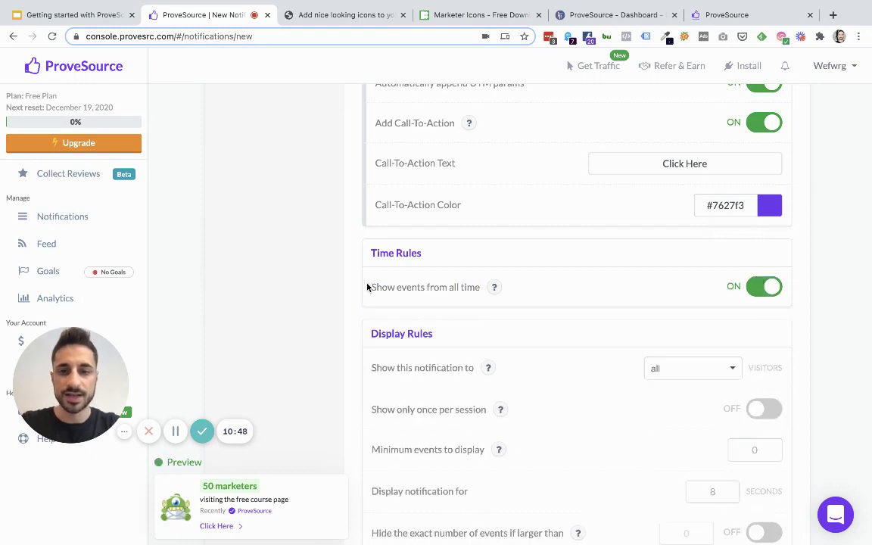
left_click_drag(368, 287, 481, 287)
- Examine the visitor types the notification can be shown to in the Display Rules, keeping all visitors
scroll(522, 356, "down", 3)
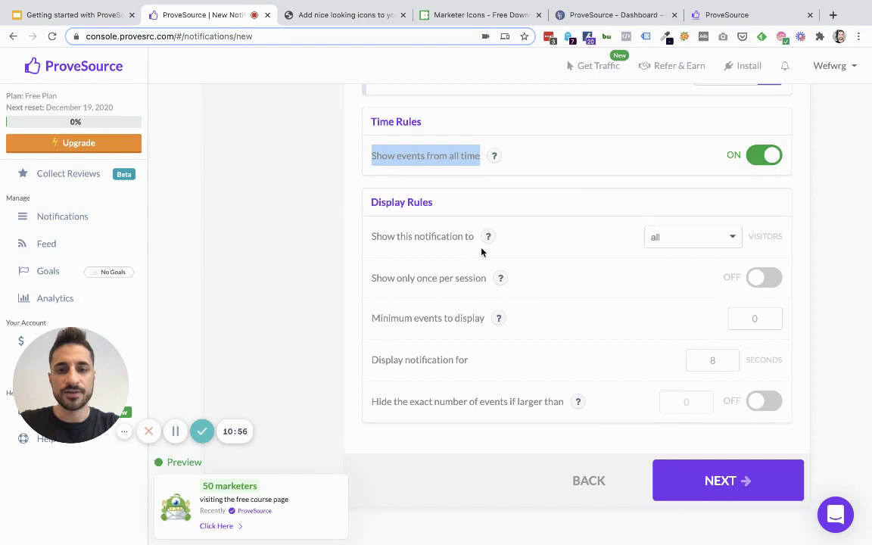
left_click(691, 238)
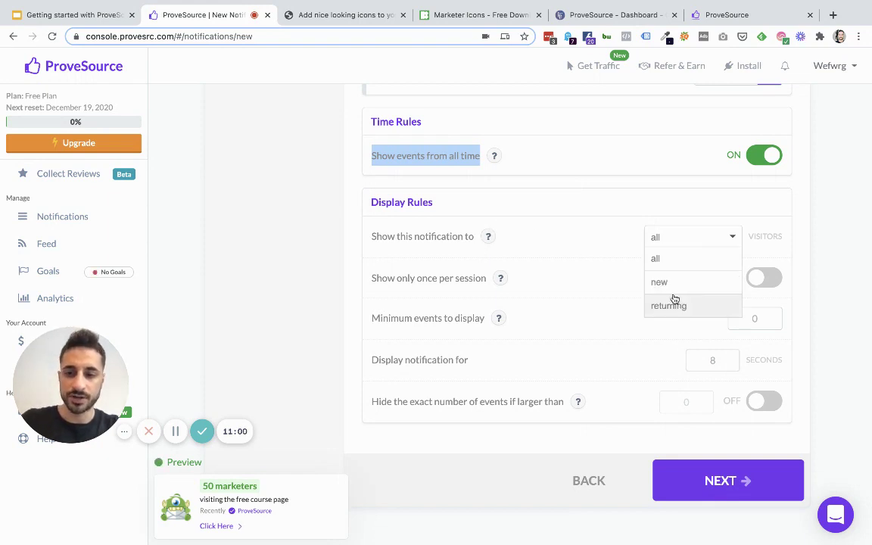
left_click(673, 233)
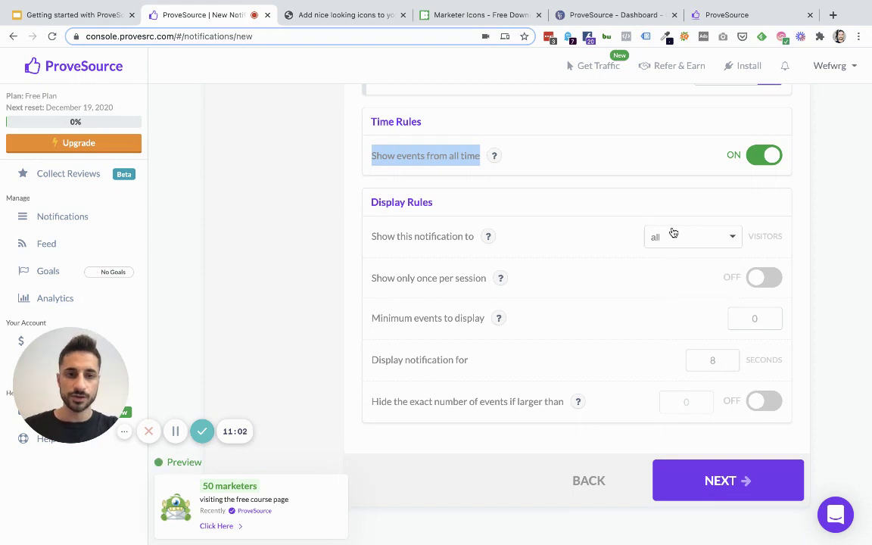
left_click(673, 232)
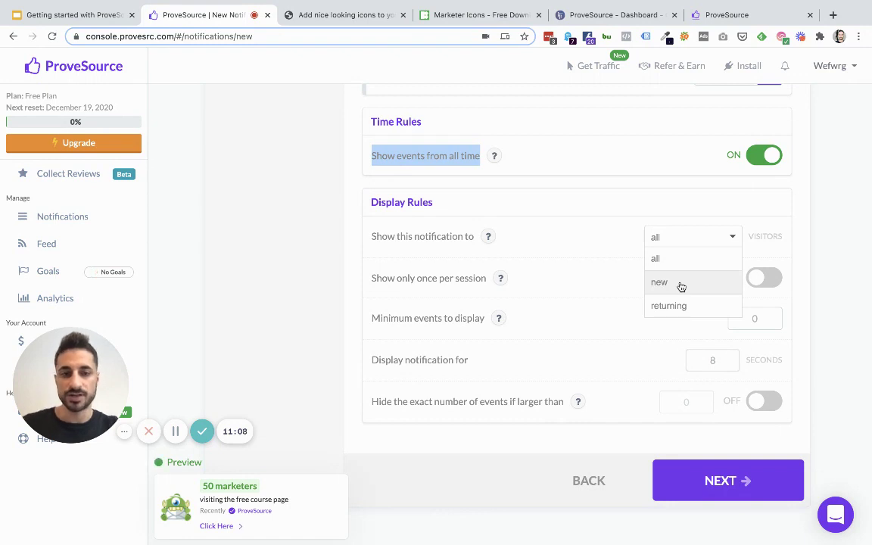
left_click(657, 190)
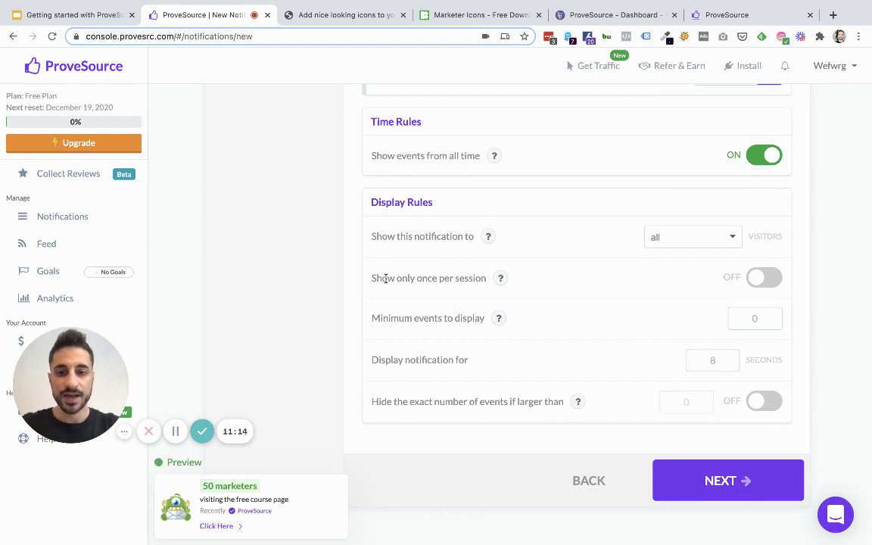
- Limit the notification to being shown only once per session
left_click_drag(371, 279, 486, 278)
left_click(776, 278)
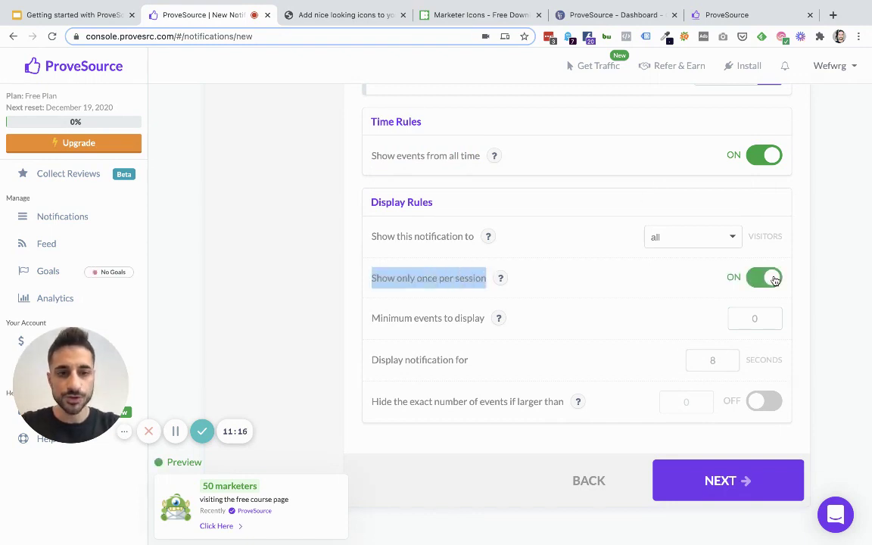
triple_click(373, 274)
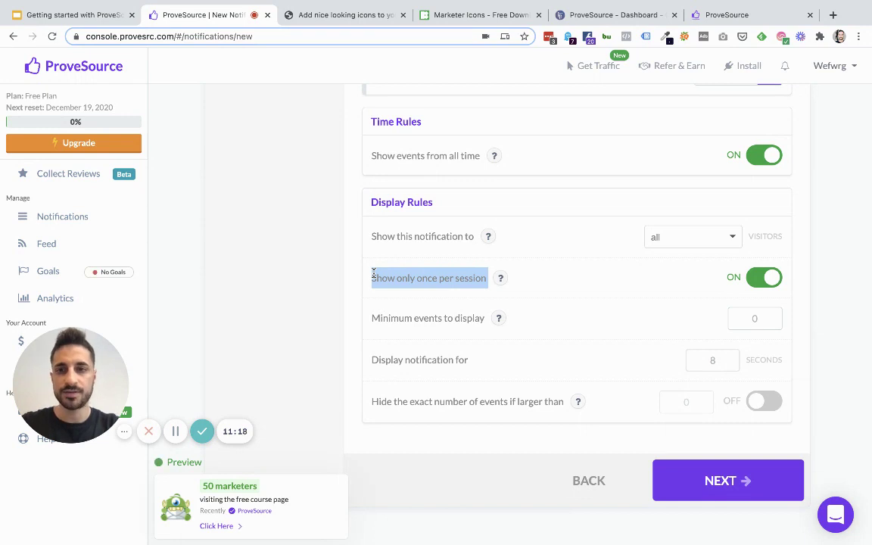
- Set the minimum events to display to 2 in the Display Rules
scroll(587, 287, "down", 1)
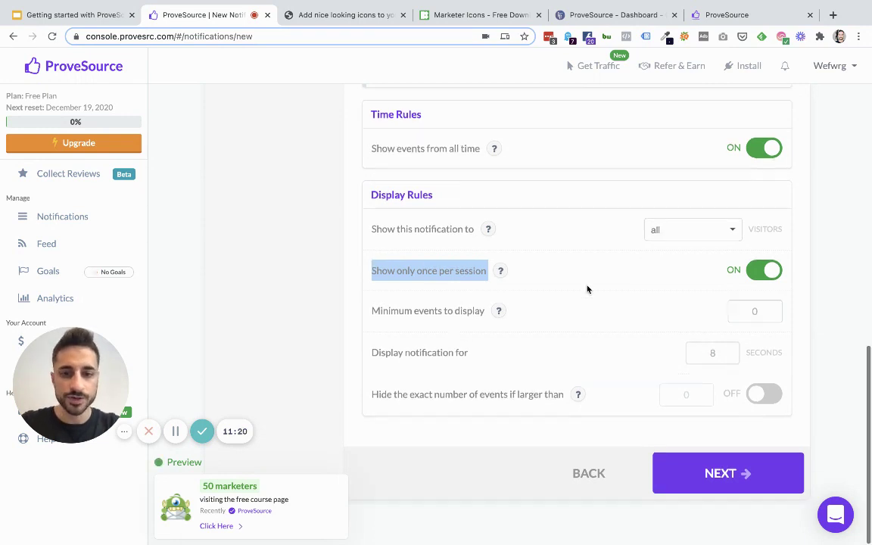
left_click_drag(371, 311, 480, 310)
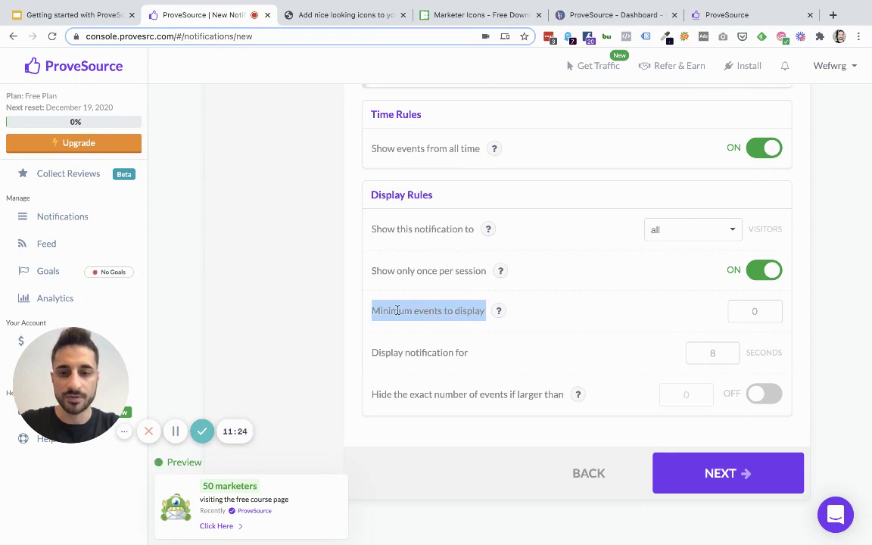
left_click(739, 313)
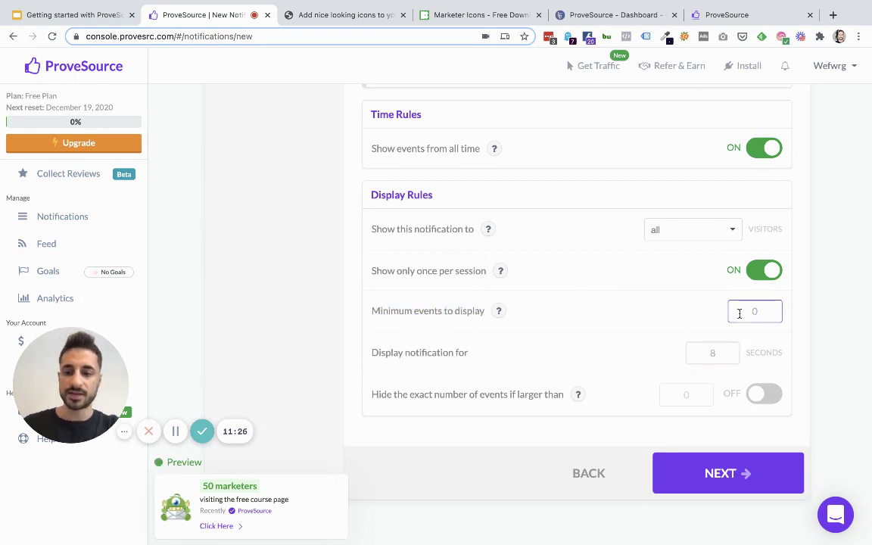
left_click(211, 453)
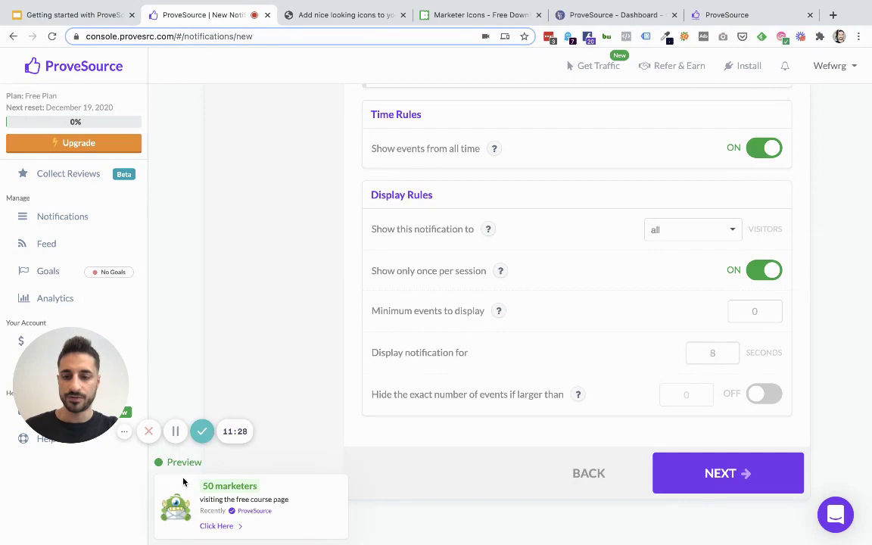
left_click(777, 307)
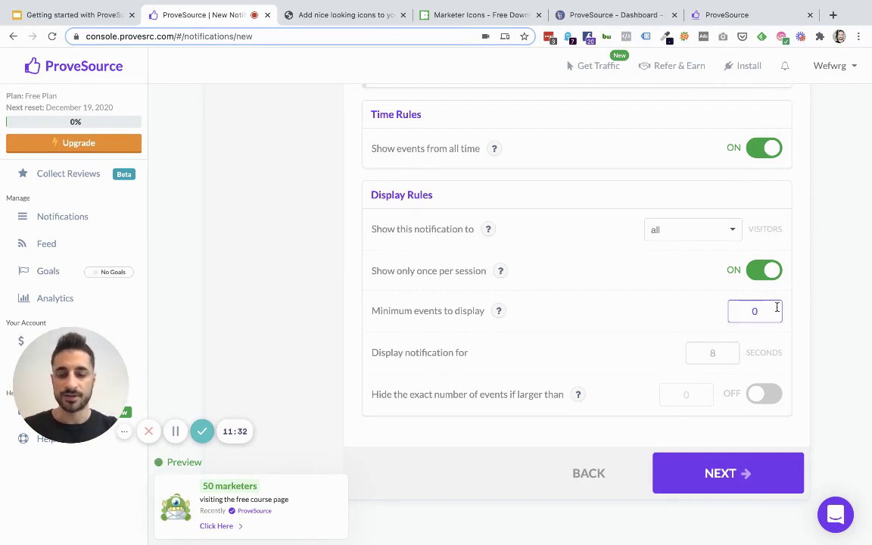
double_click(776, 308)
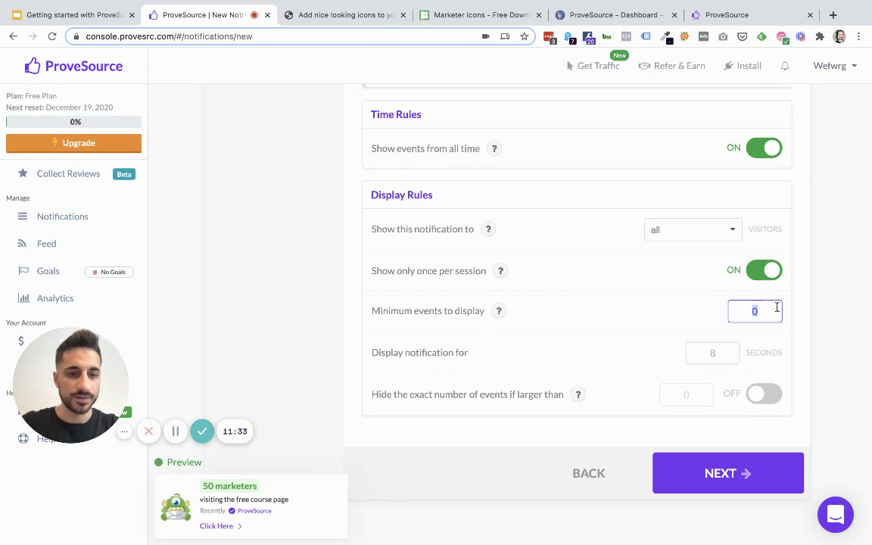
type("2")
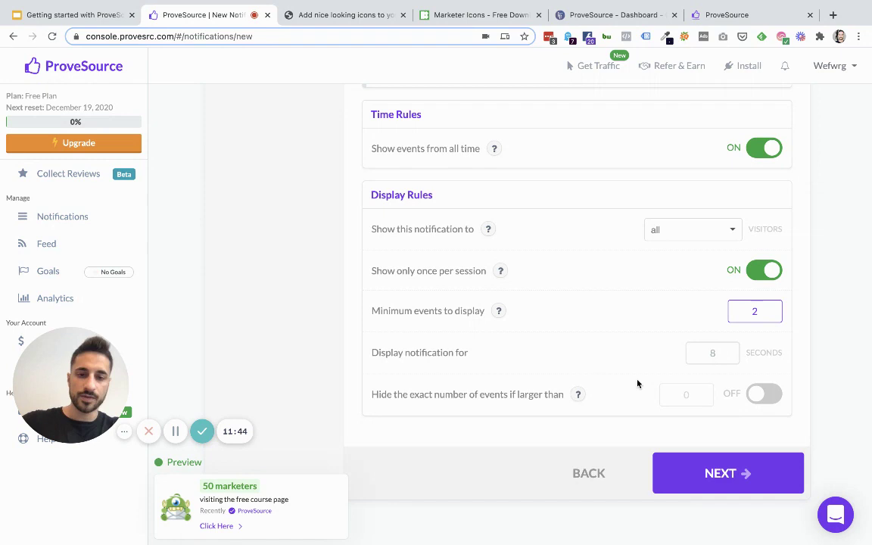
double_click(748, 311)
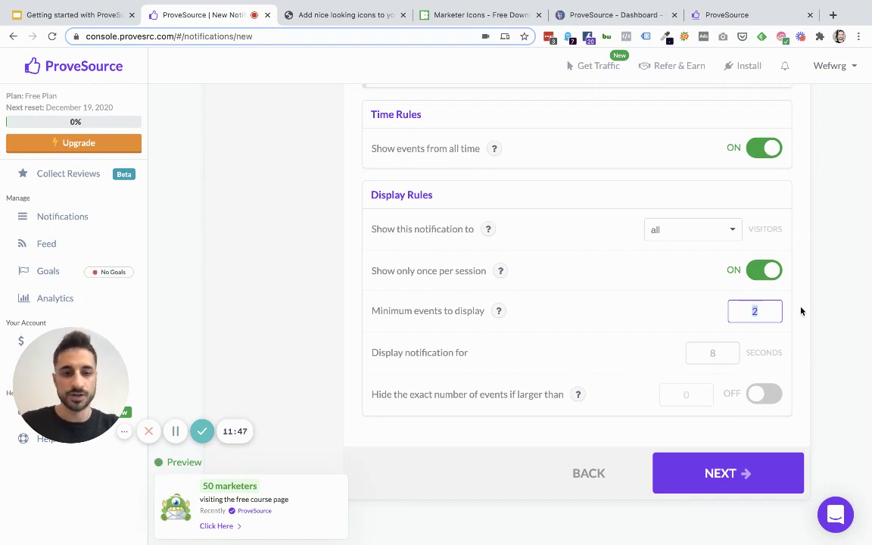
- Examine the notification's display duration and the option to hide the exact number of events above a threshold
left_click_drag(379, 353, 560, 353)
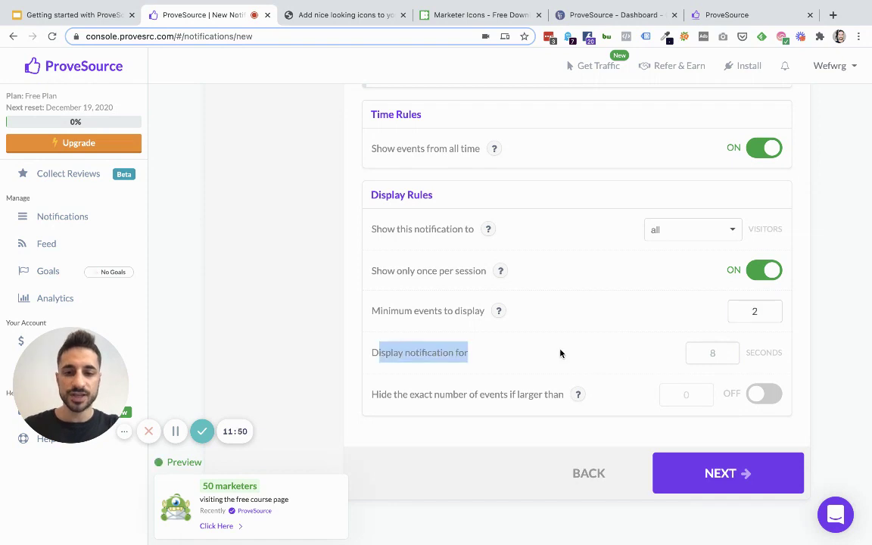
left_click(706, 351)
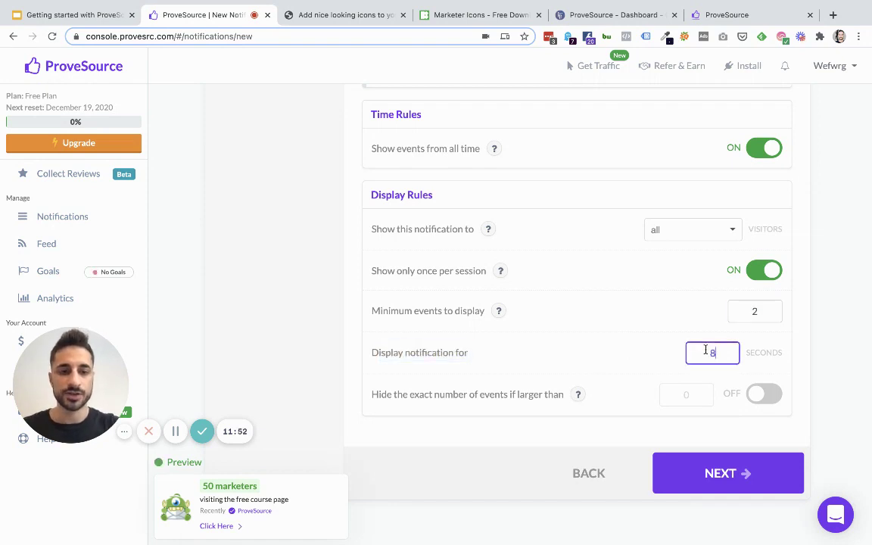
left_click_drag(372, 353, 470, 351)
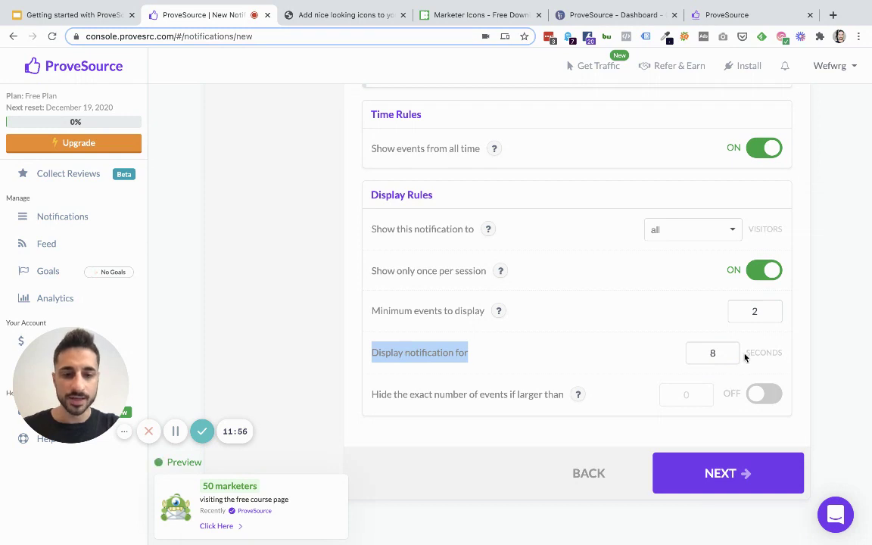
left_click_drag(370, 395, 566, 406)
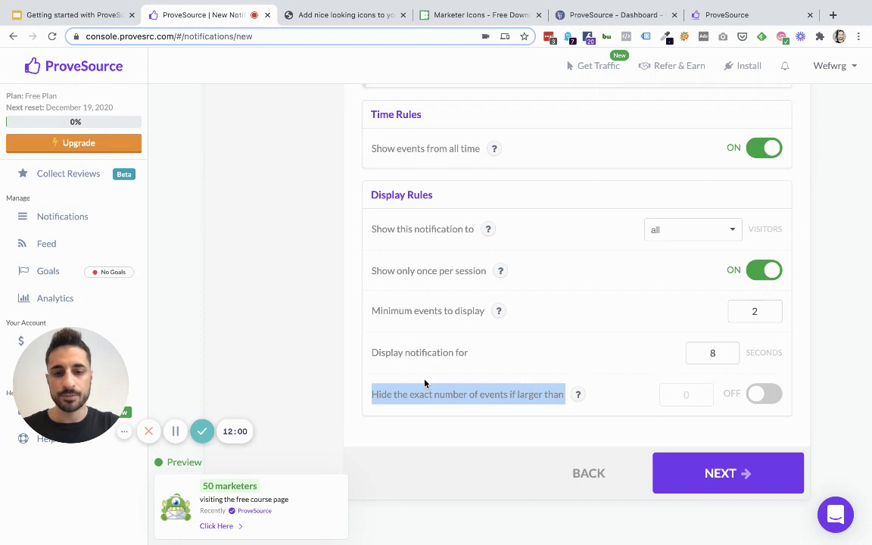
left_click(690, 404)
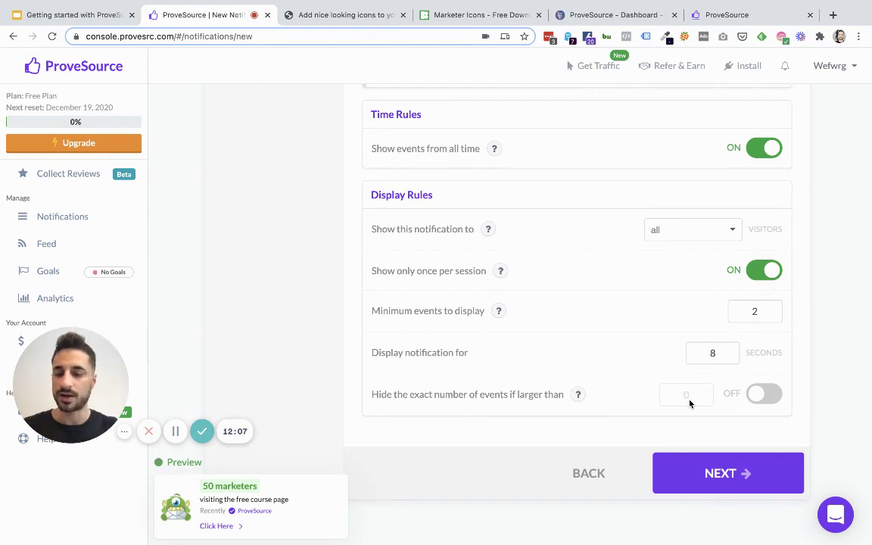
- Finish customizing, name the notification "Demo notification" and launch it
left_click(708, 473)
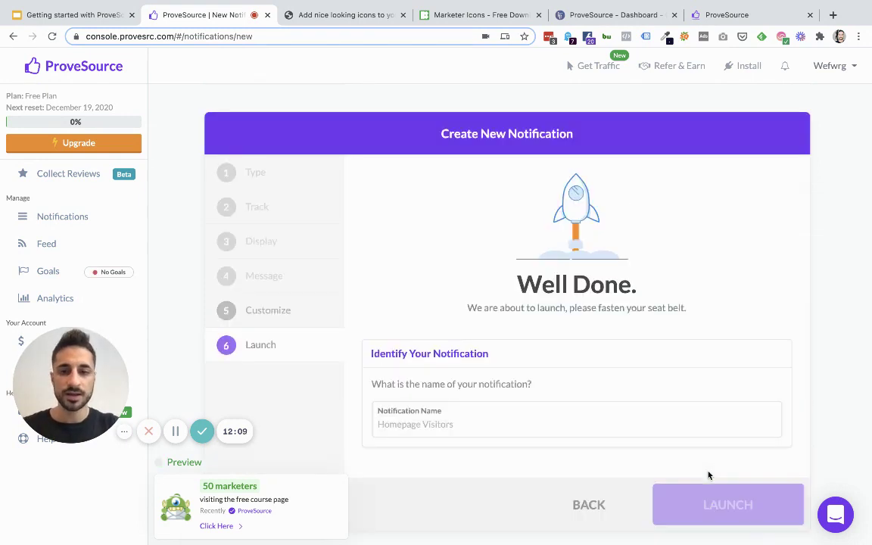
left_click(471, 419)
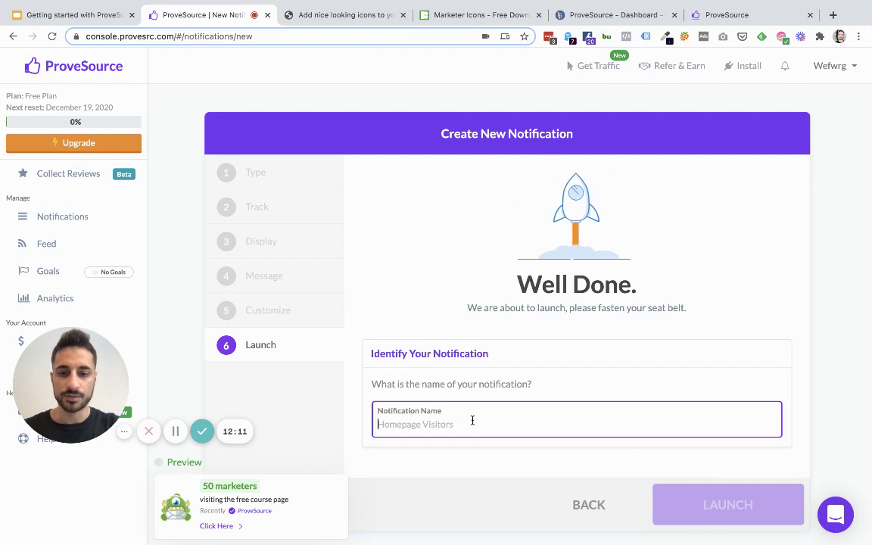
type("Demo ")
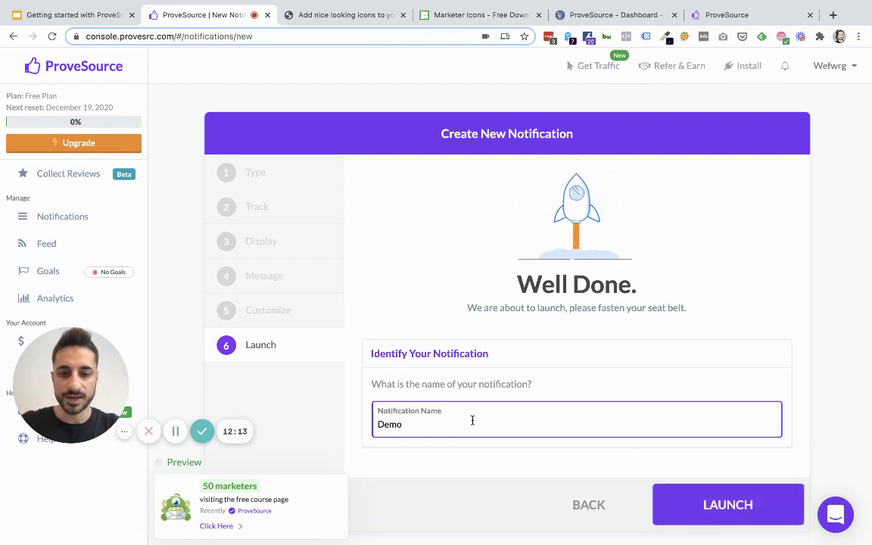
type("notification")
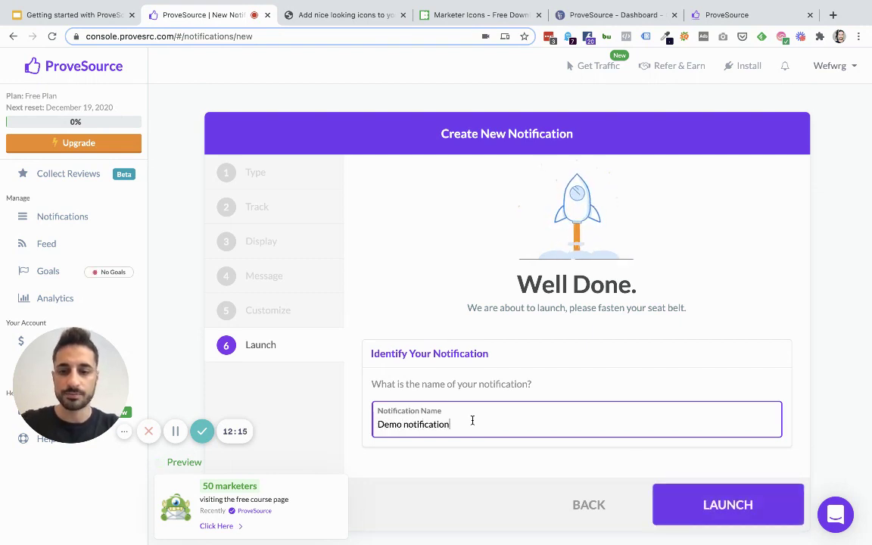
left_click(723, 508)
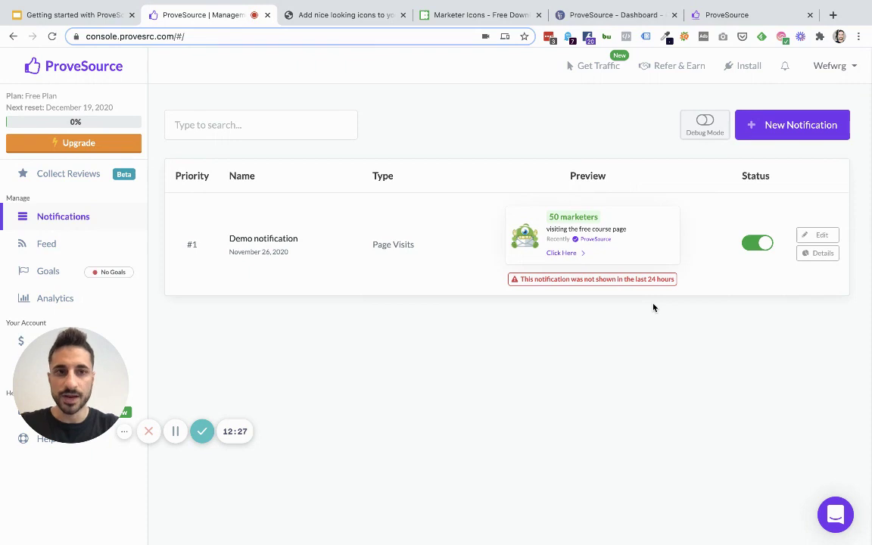
- Switch to the live Carrd website and reload the page to check the launched notification
left_click(730, 15)
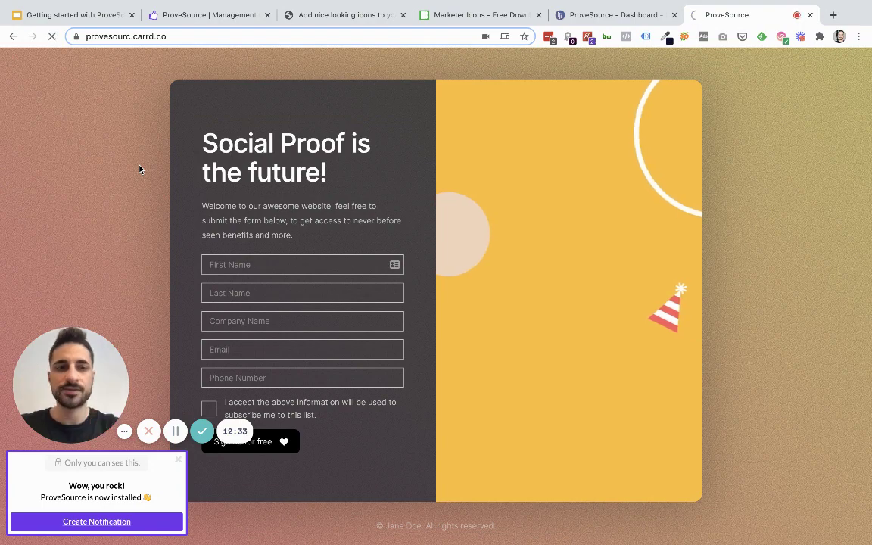
key("ctrl+r")
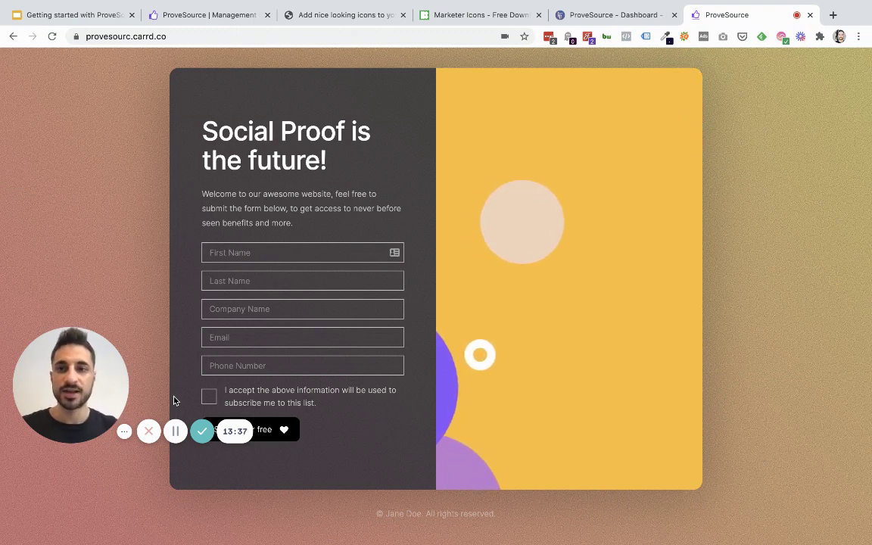
- Switch to the "Getting started with ProveSource" presentation in Google Slides and show the closing "Thanks!" slide
left_click(208, 15)
left_click(113, 15)
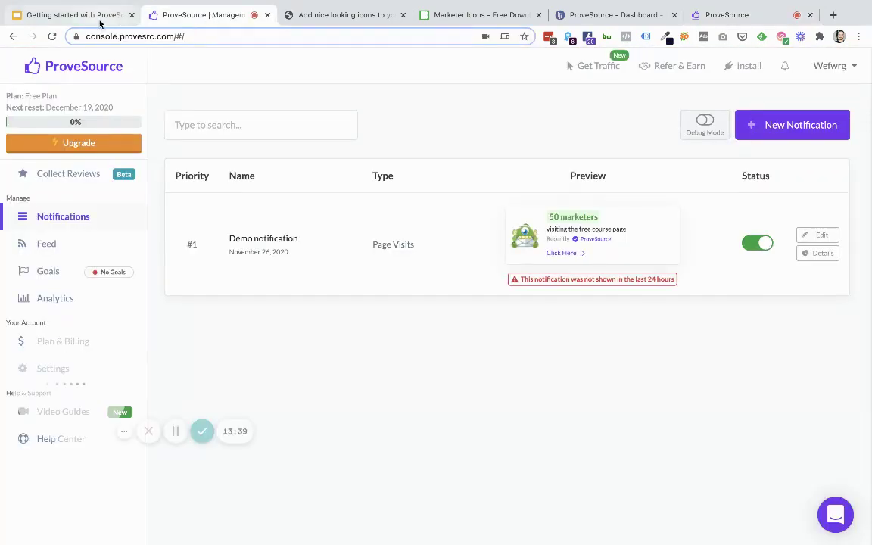
scroll(110, 331, "down", 5)
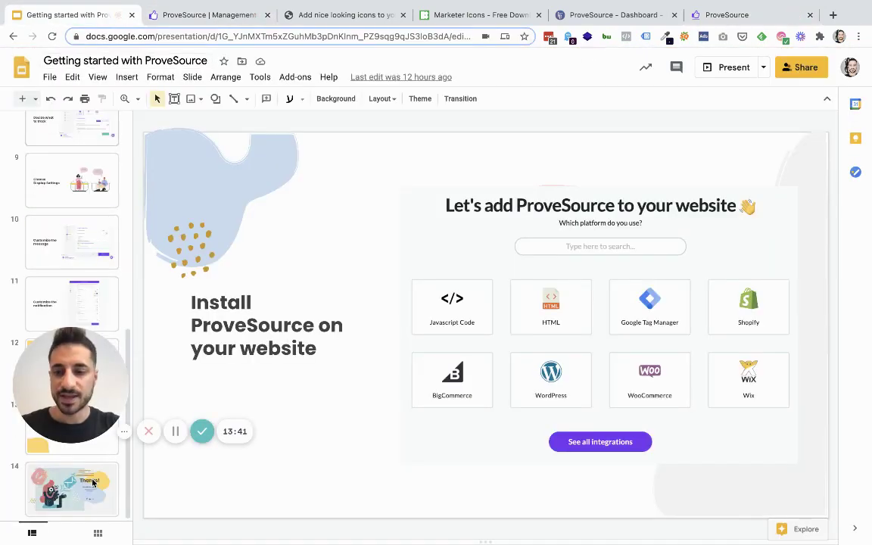
left_click(72, 488)
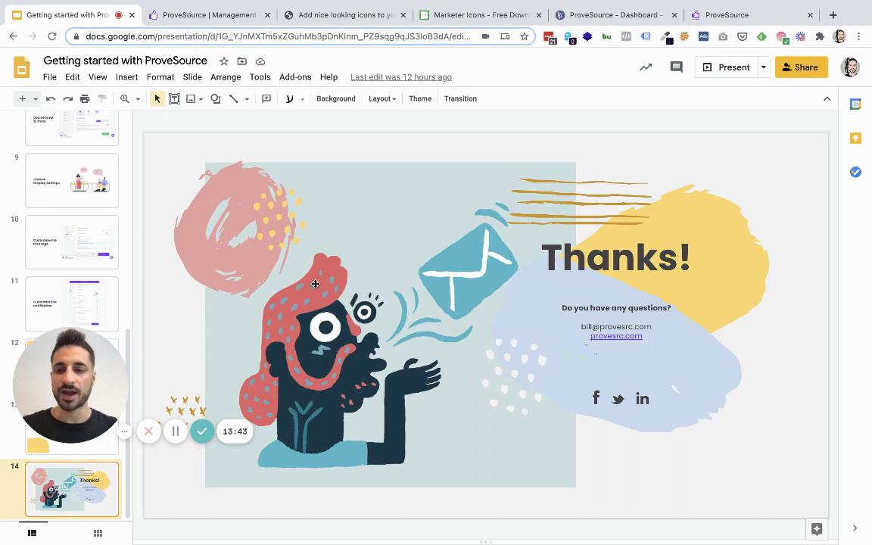